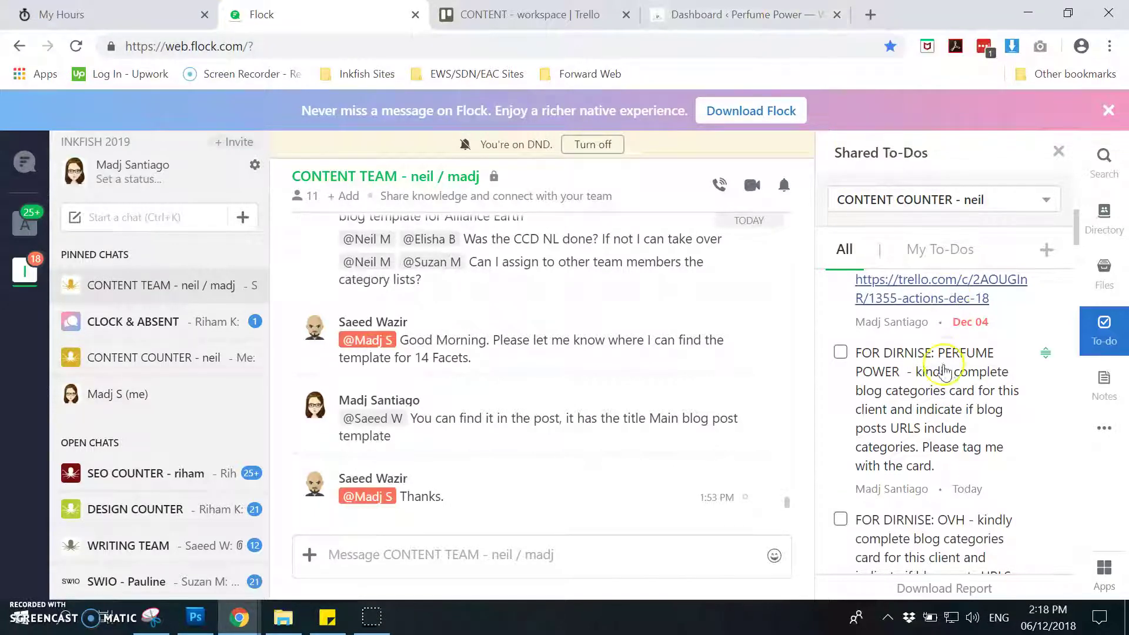
Review the Perfume Power site's 13 WordPress post categories in the Categories table
key(ctrl+4)
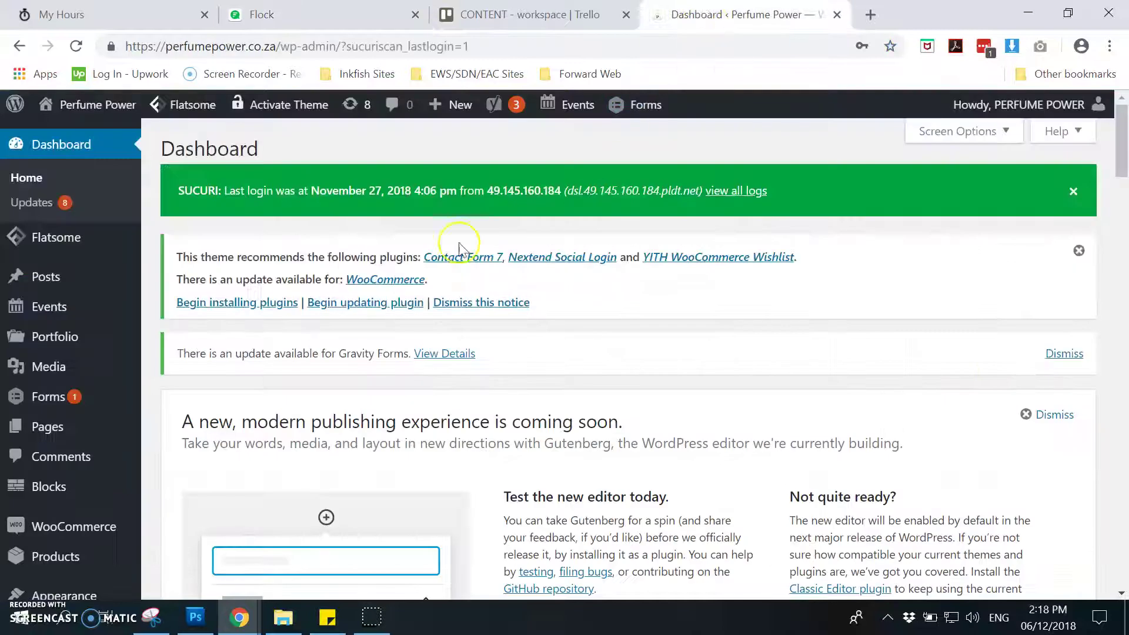
mouse_move(36, 286)
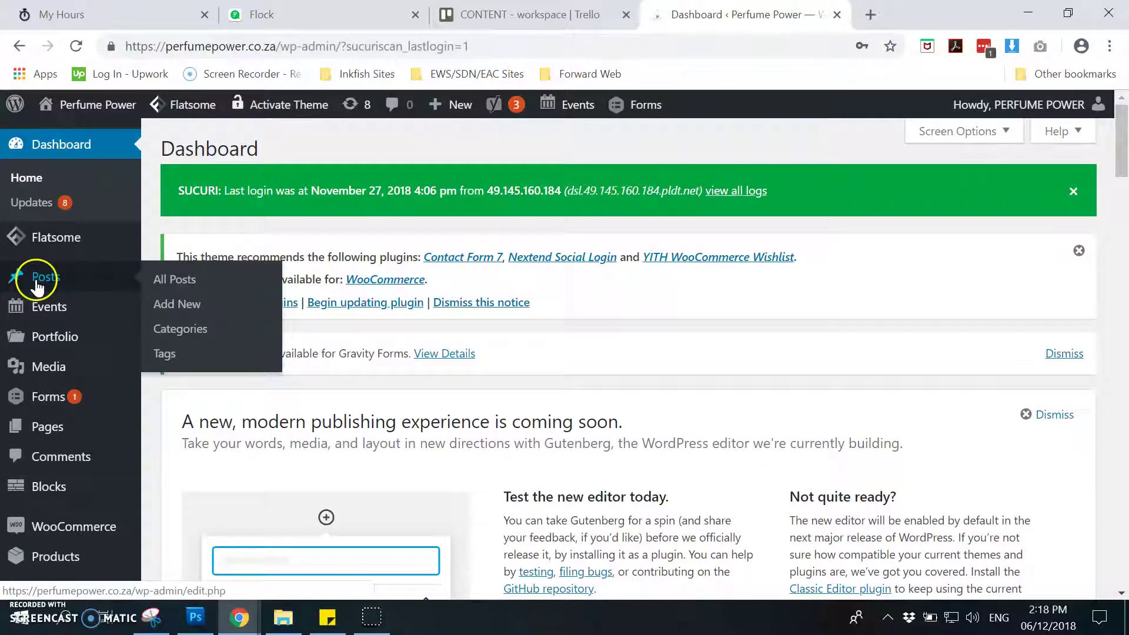
click(187, 336)
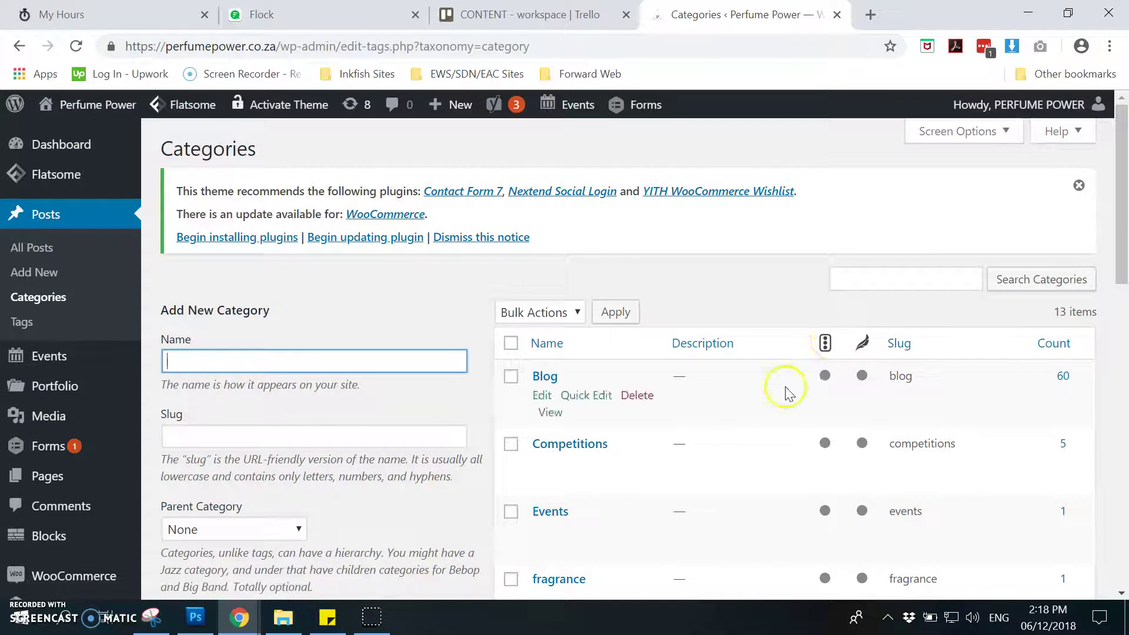
scroll(1123, 205, down, 2)
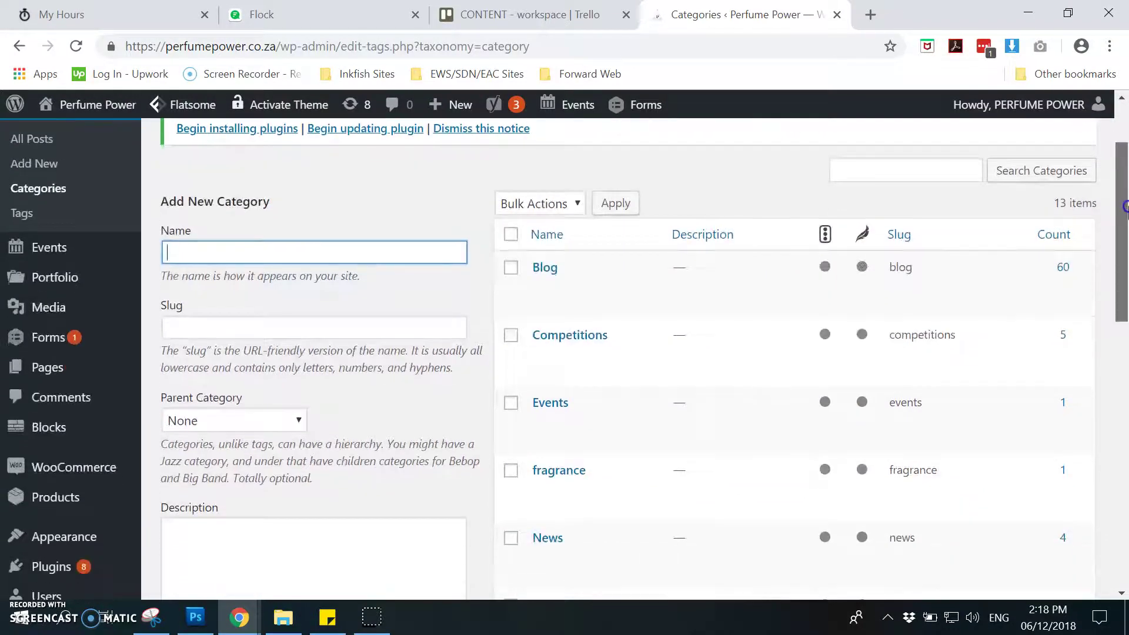
drag(1124, 206, 1124, 232)
On the CONTENT - workspace board, quick-edit the ACCOUNT - content categories card in TEMPLATES
click(524, 15)
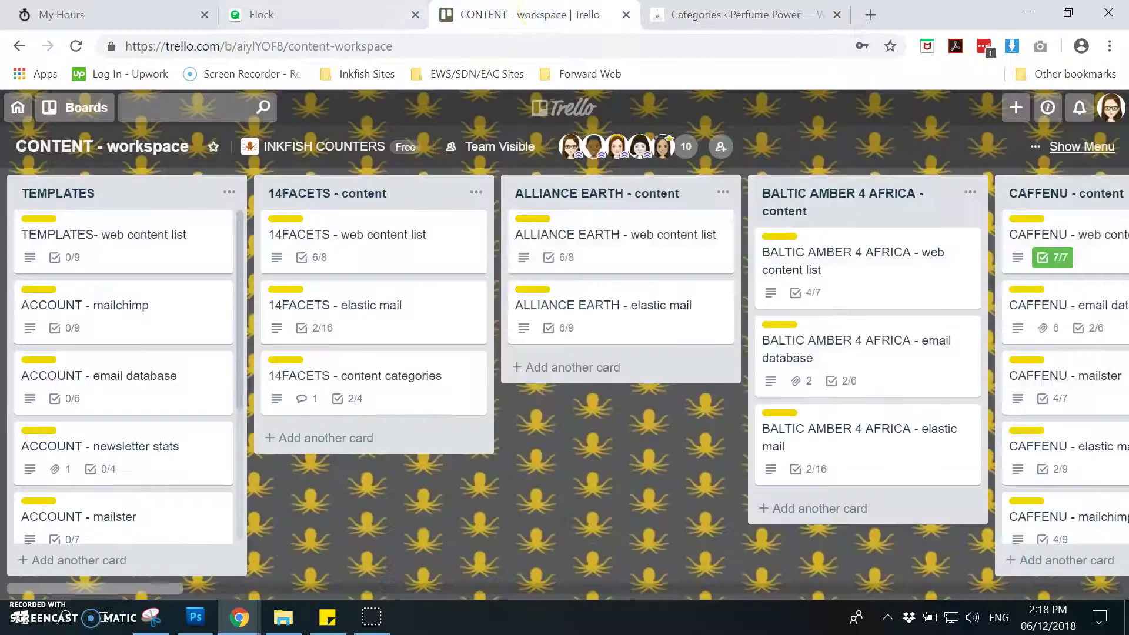
drag(174, 588, 841, 590)
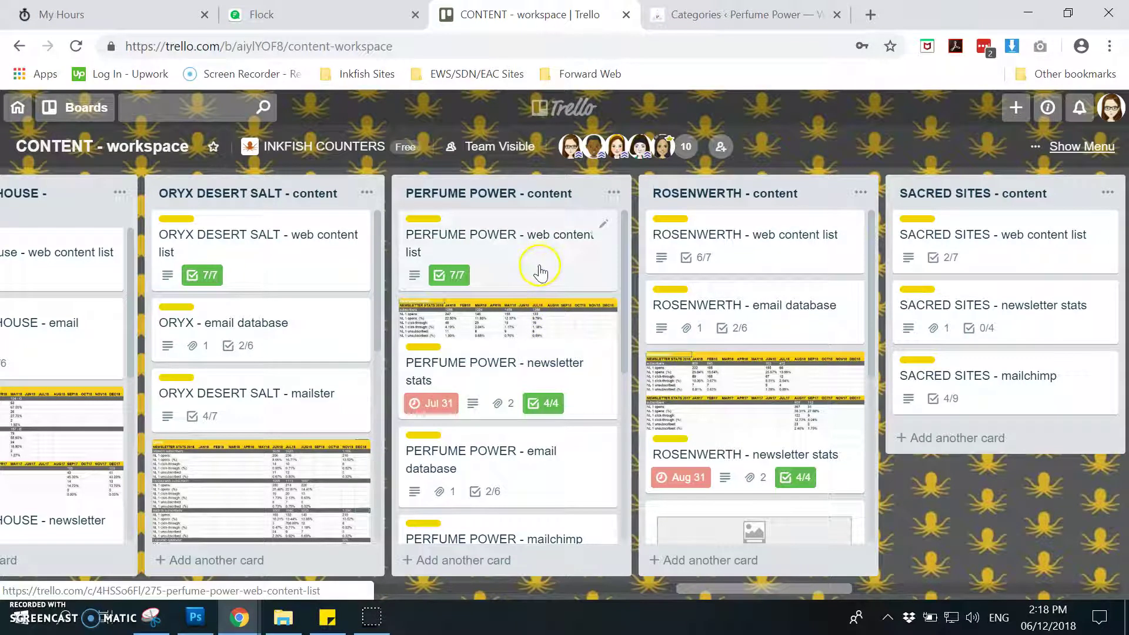
scroll(547, 317, down, 2)
scroll(555, 336, down, 2)
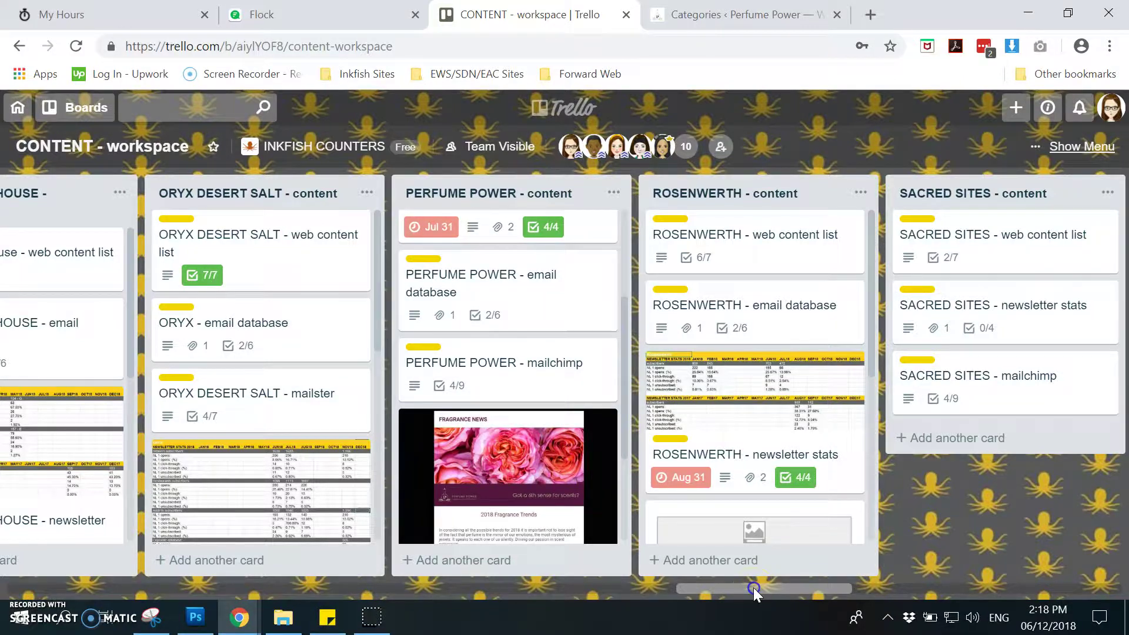
drag(753, 587, 62, 596)
scroll(141, 395, down, 4)
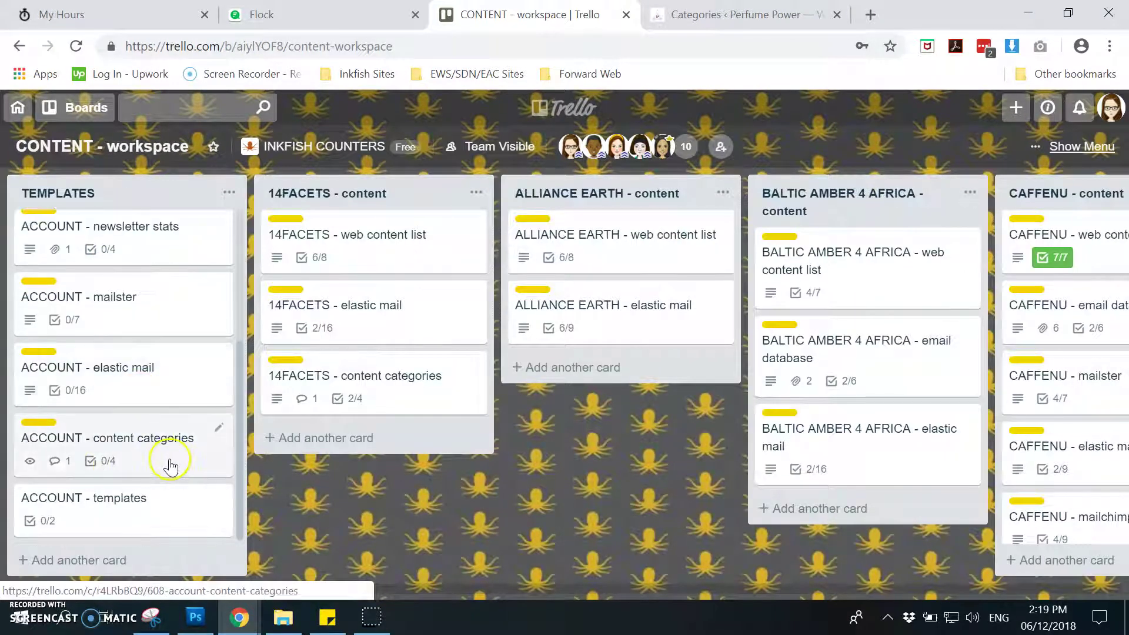
click(217, 429)
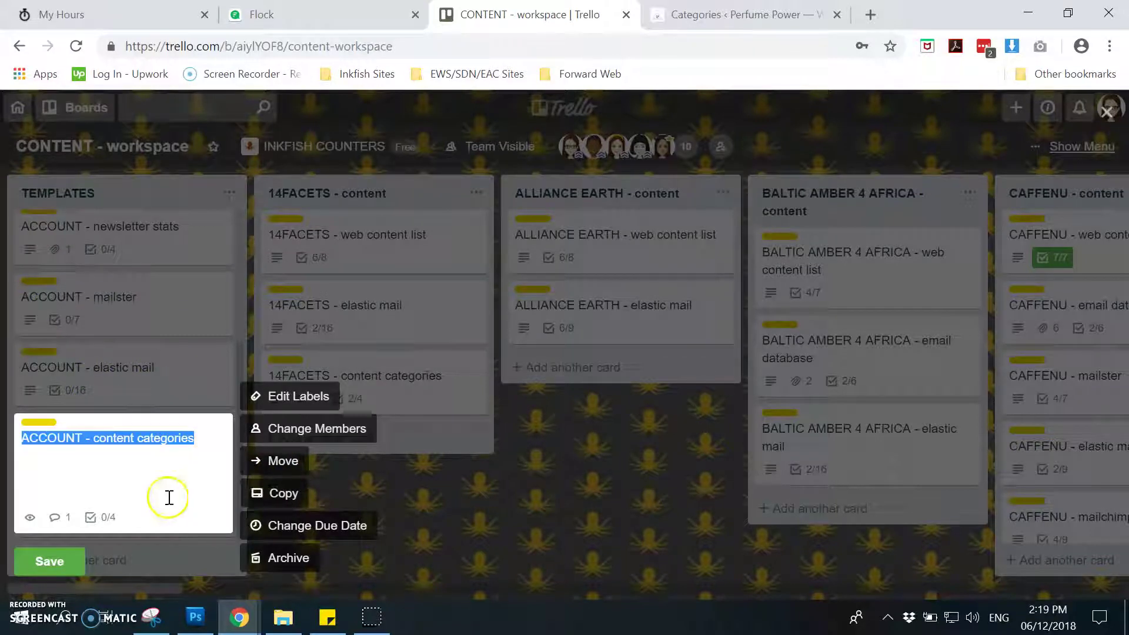
Copy the ACCOUNT - content categories card into the PERFUME POWER - content list at position 6
click(277, 493)
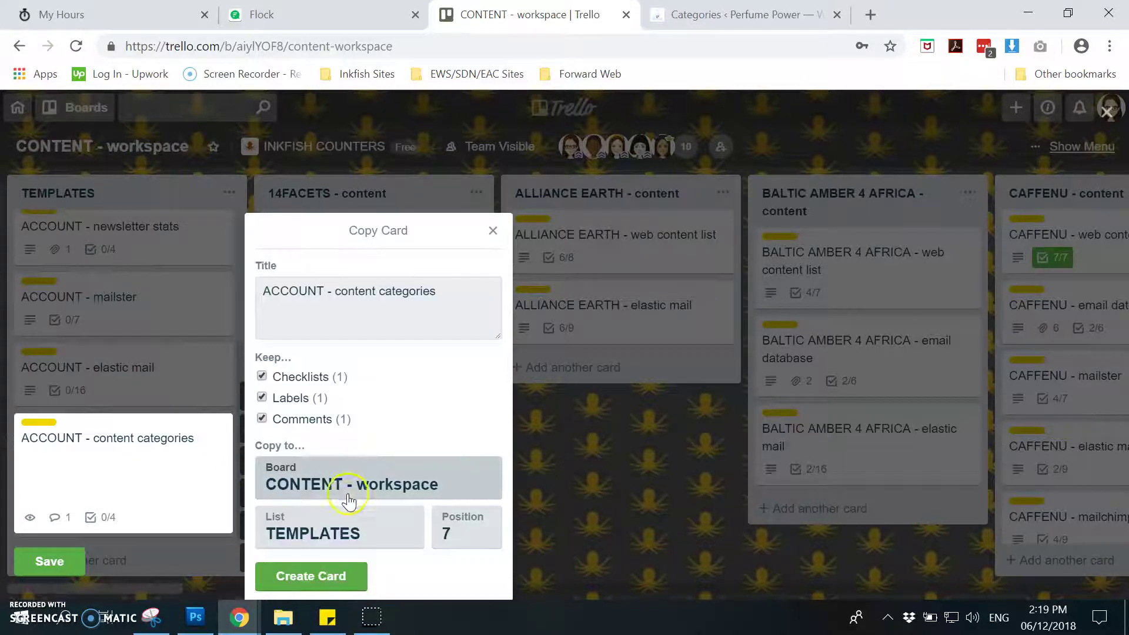
click(353, 536)
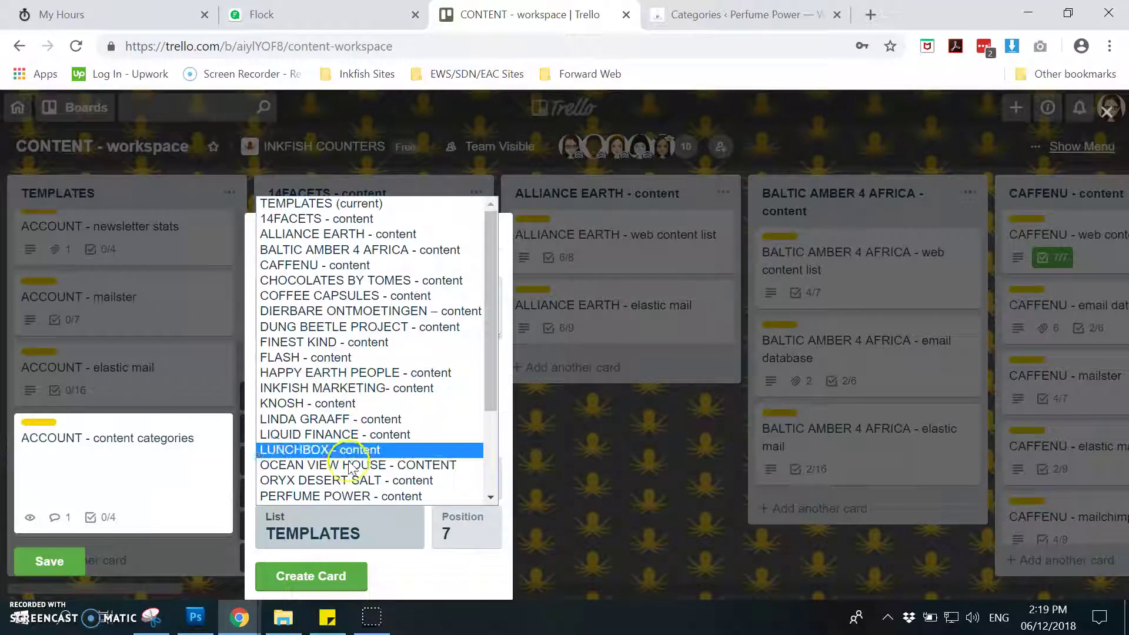
click(352, 496)
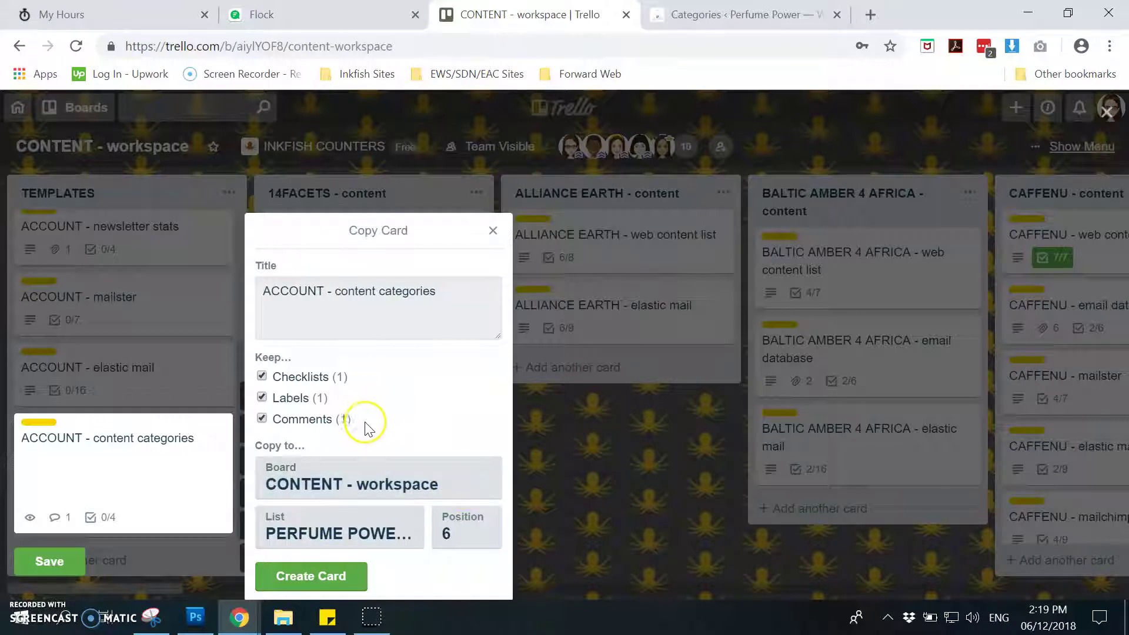
click(312, 574)
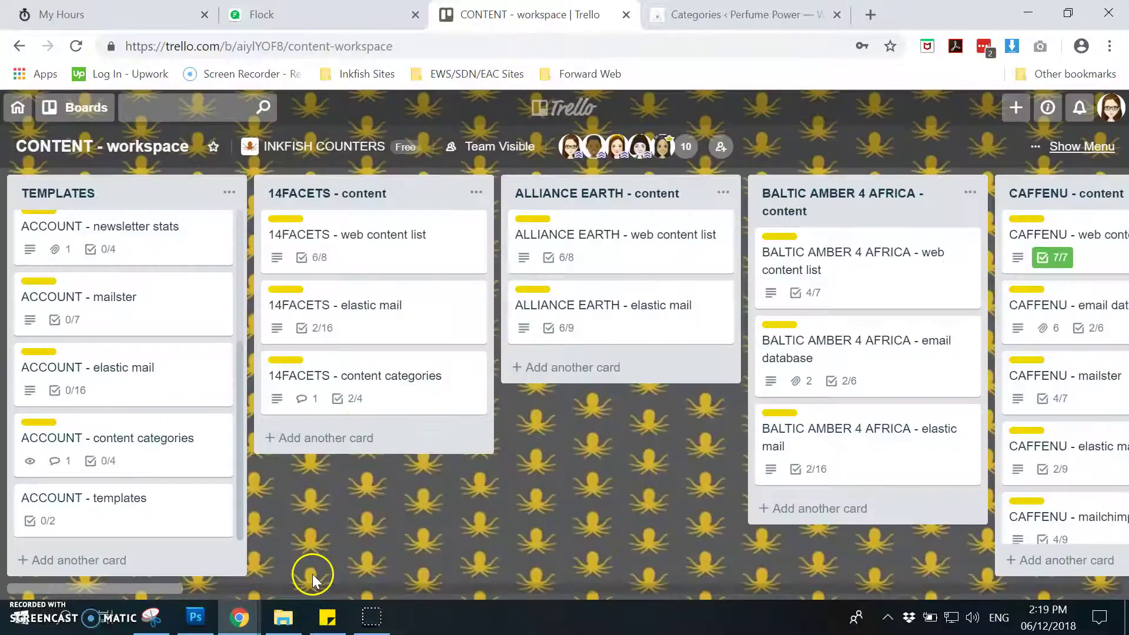
Retitle the copied card in the PERFUME POWER list to 'PERFUME POWER - content categories'
click(676, 586)
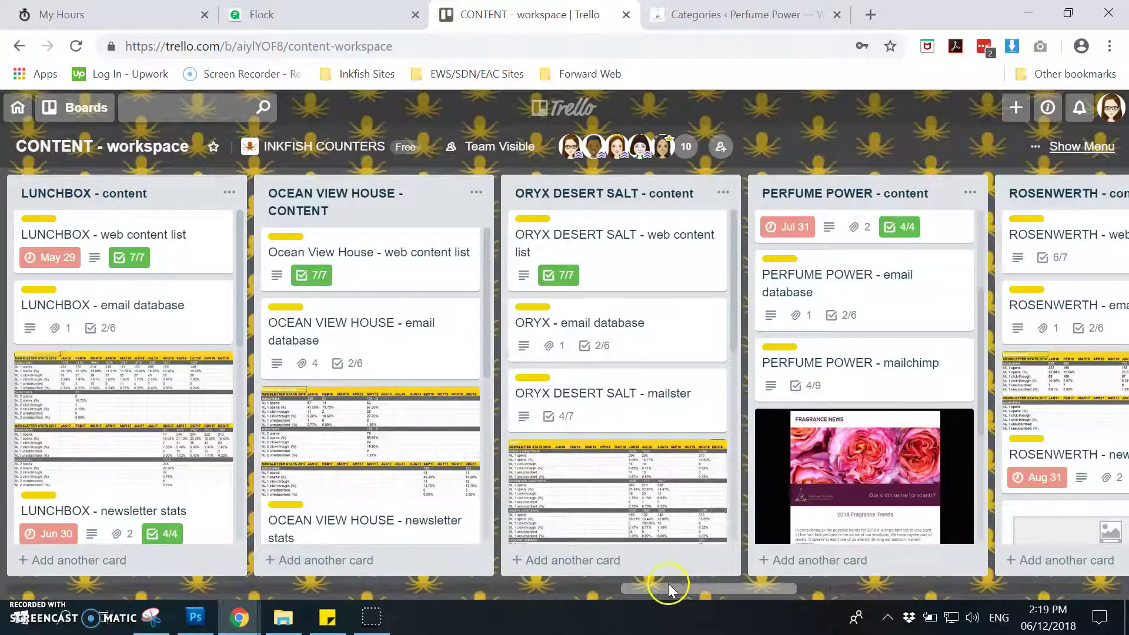
mouse_move(668, 585)
mouse_down()
mouse_move(717, 588)
mouse_move(687, 585)
mouse_up()
scroll(788, 441, down, 4)
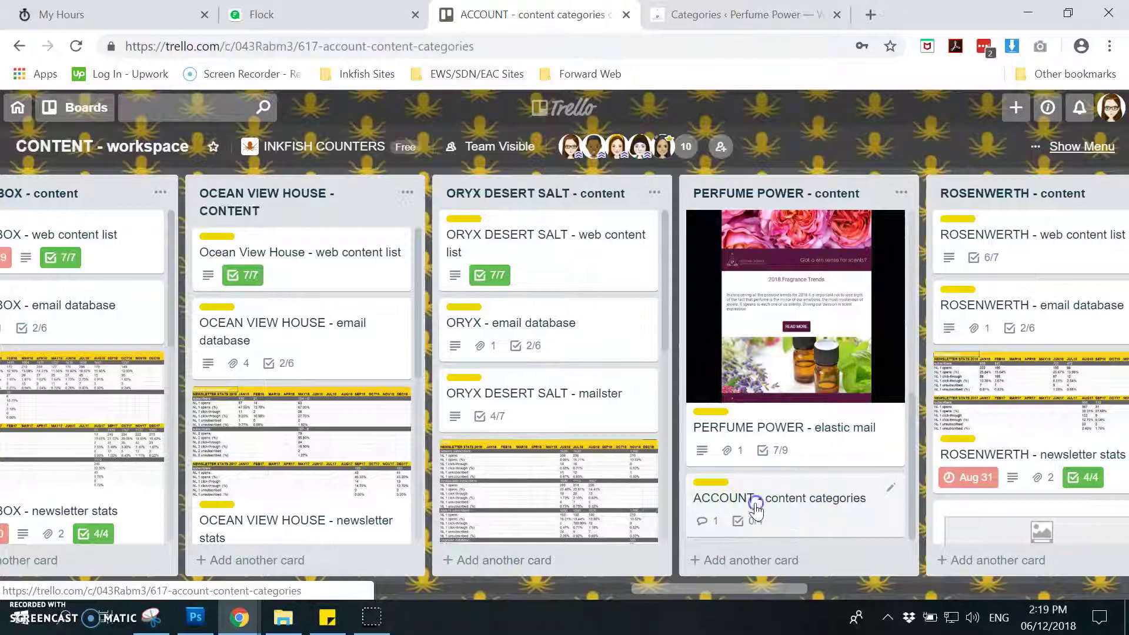
click(740, 512)
click(389, 169)
drag(355, 160, 208, 155)
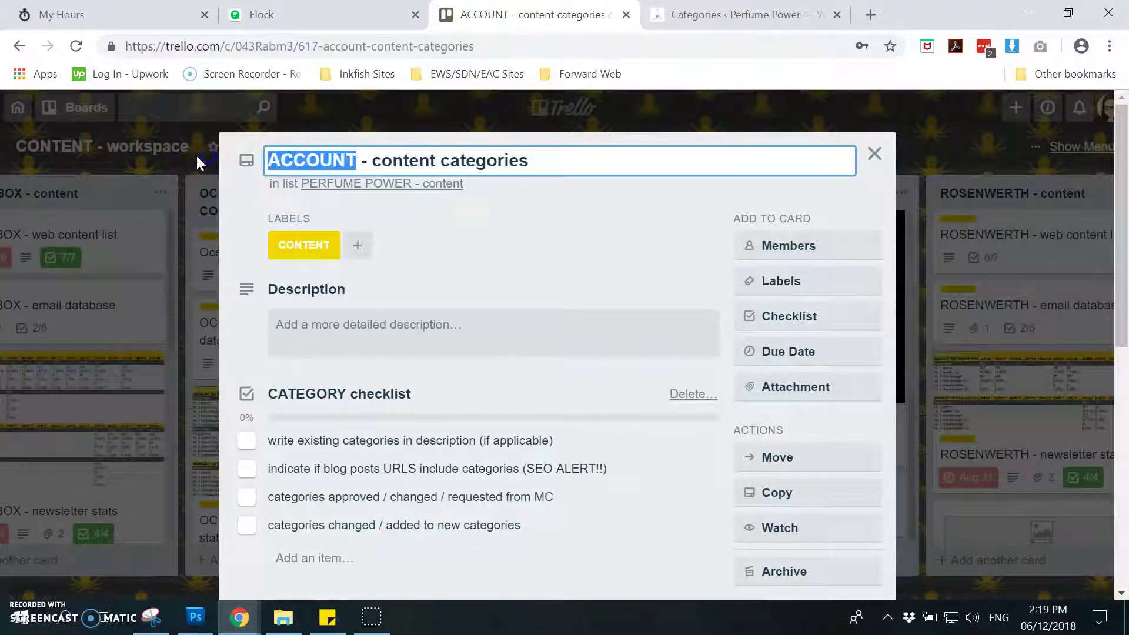
double_click(313, 156)
text(POWER)
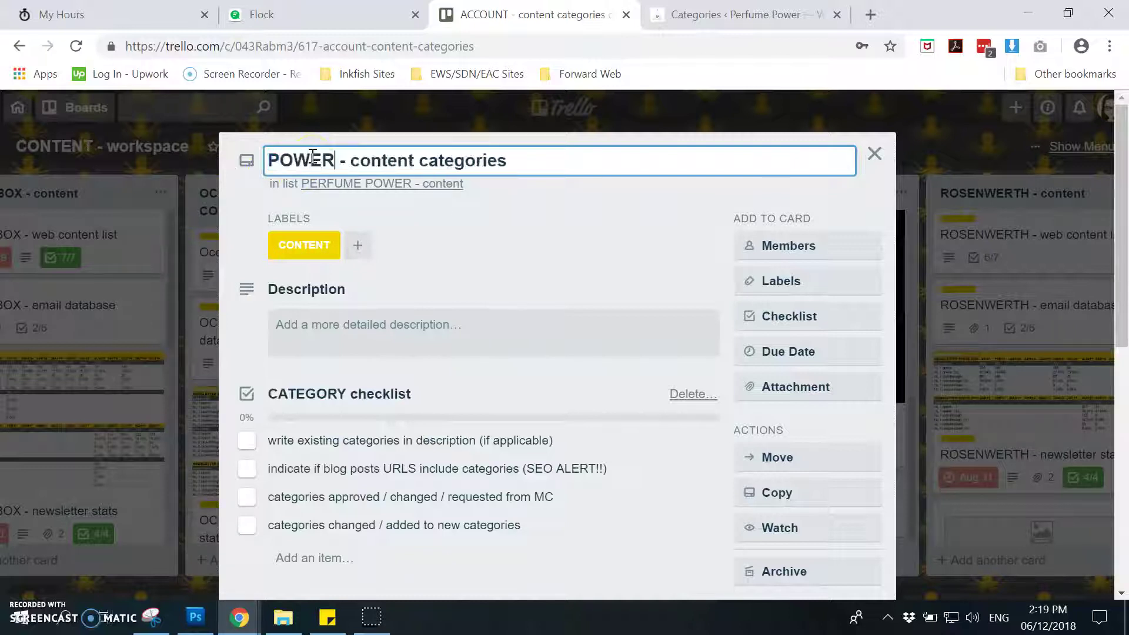
text(PERFUME)
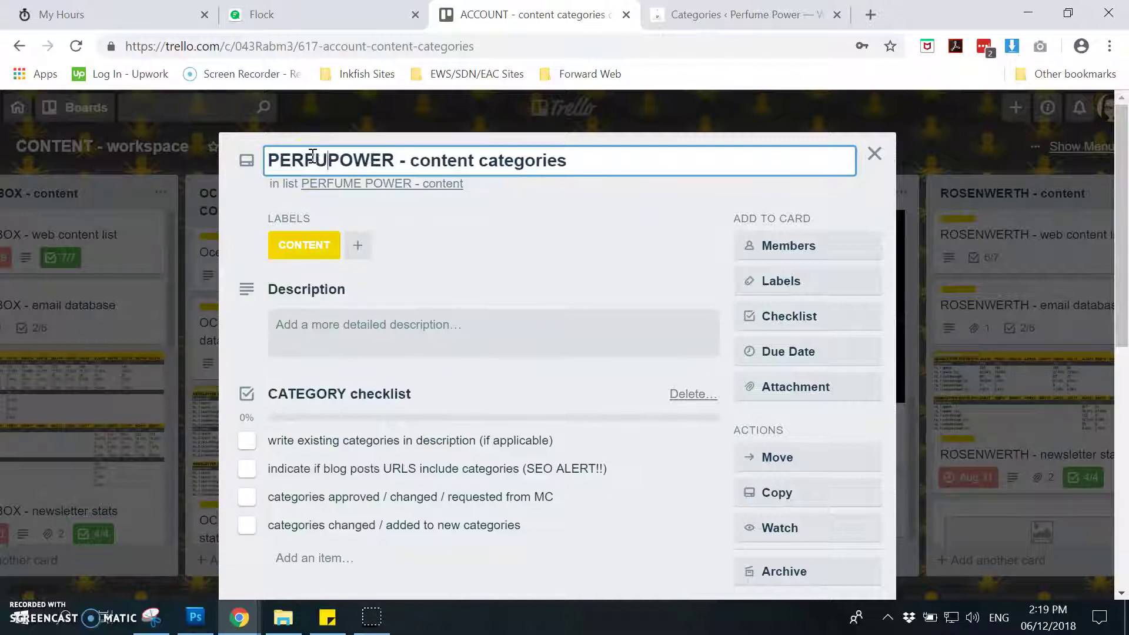
click(490, 259)
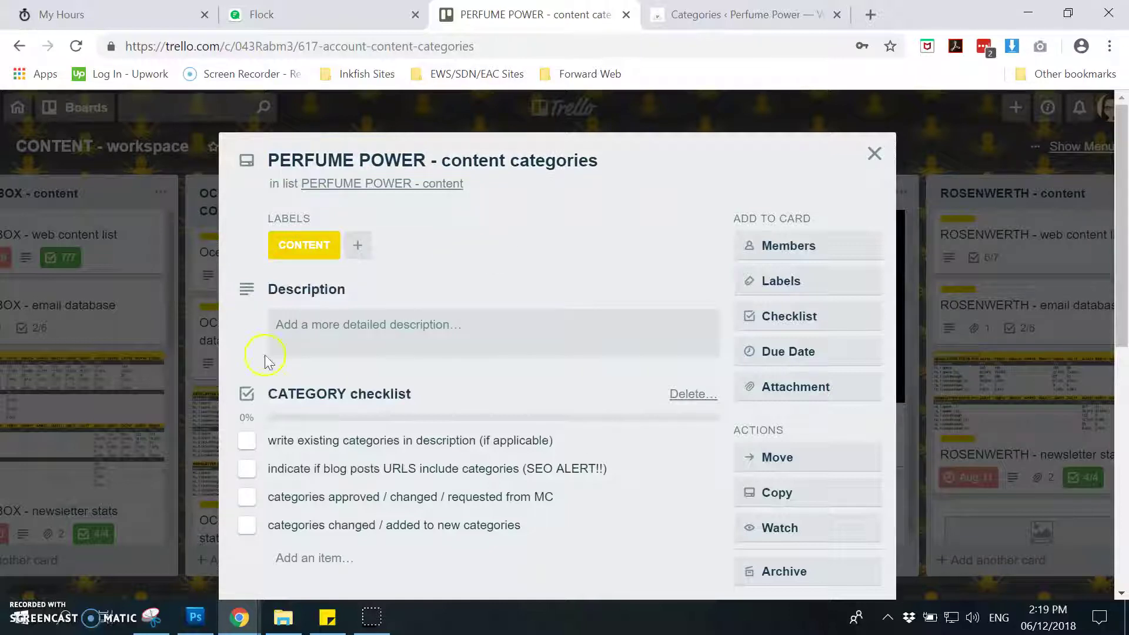
Start the card description with a 'Post categories:' heading and a first '- ' line
click(433, 327)
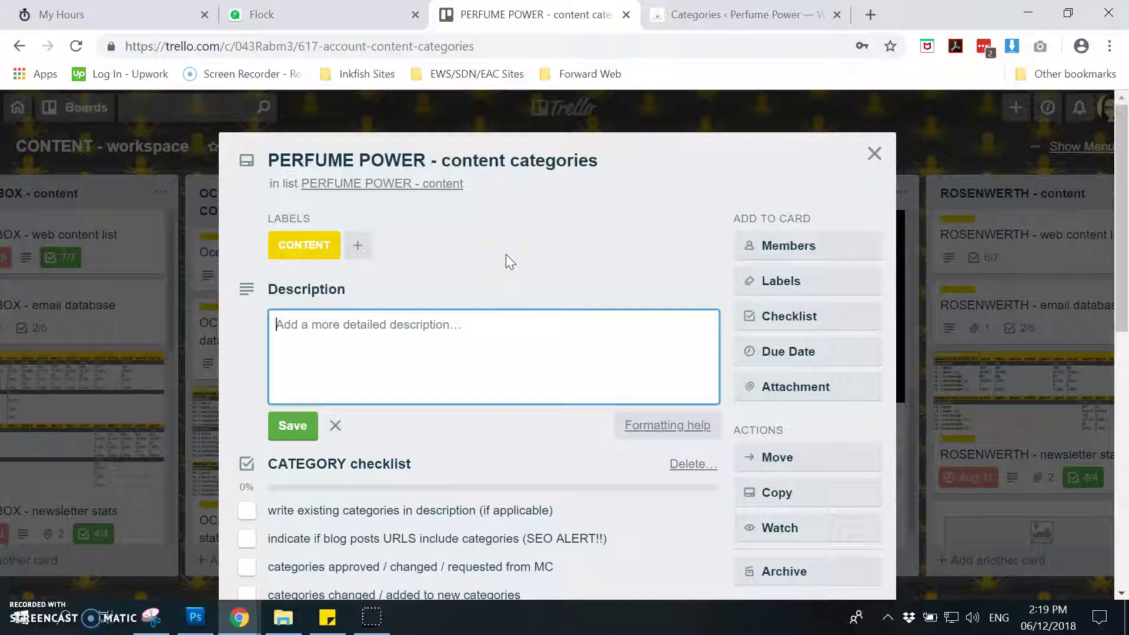
text(Post)
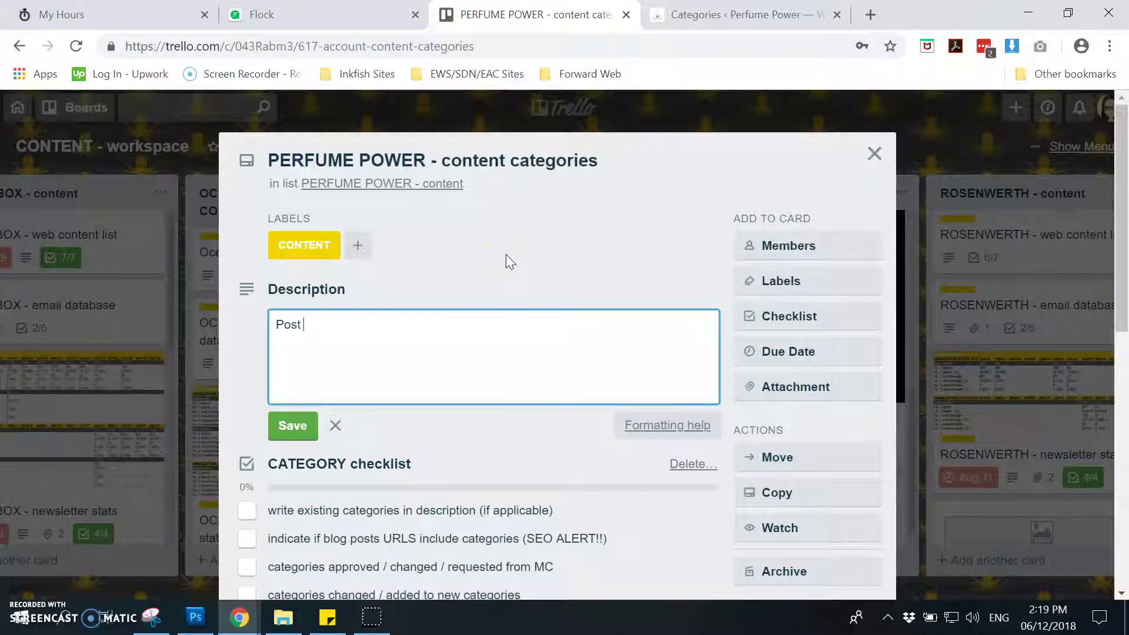
text( categor)
key(BackSpace)
key(BackSpace)
key(BackSpace)
text(o)
key(BackSpace)
text(gories:)
key(Return)
text(-)
Copy the Blog, Competitions and Events category names from WordPress into the description list
click(742, 14)
drag(559, 216, 543, 217)
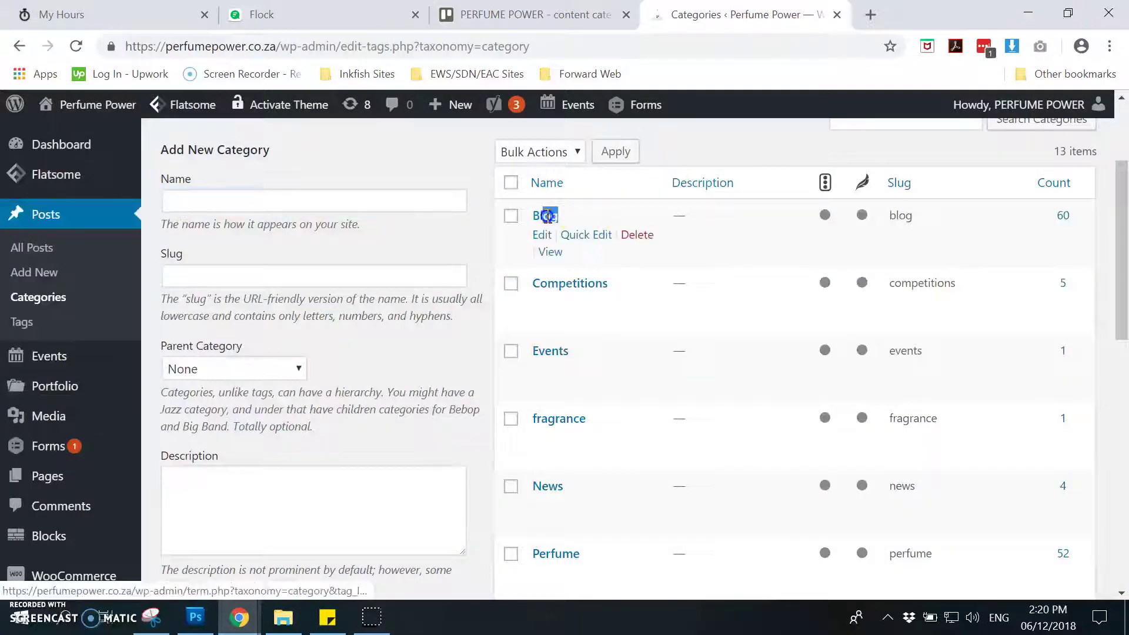
click(563, 16)
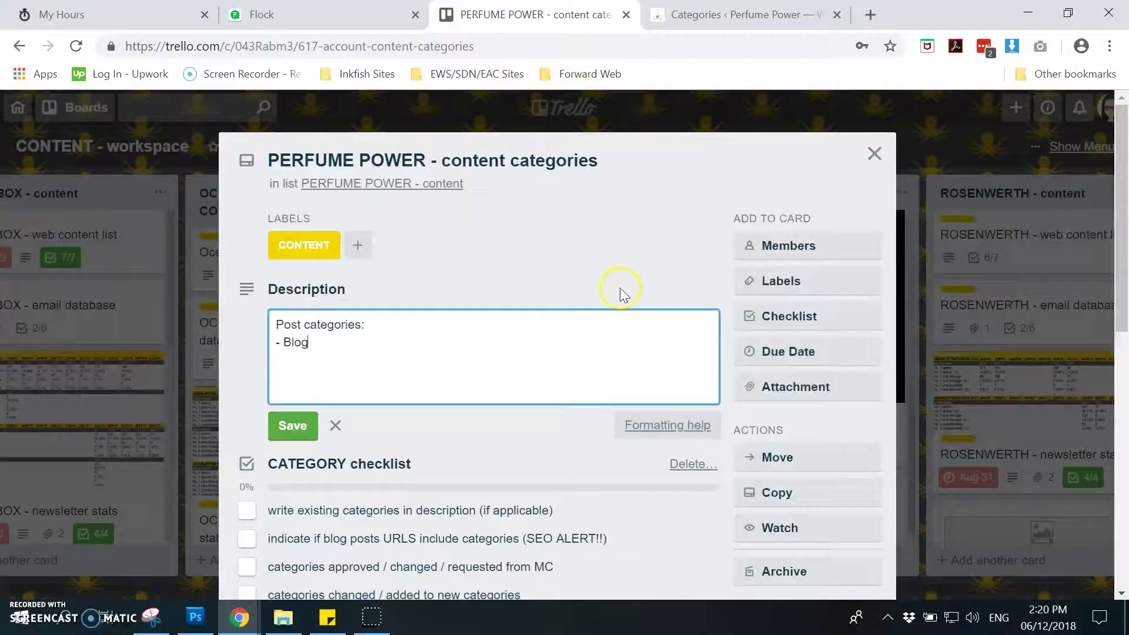
click(712, 19)
drag(609, 283, 532, 284)
key(ctrl+c)
click(535, 15)
key(ctrl+v)
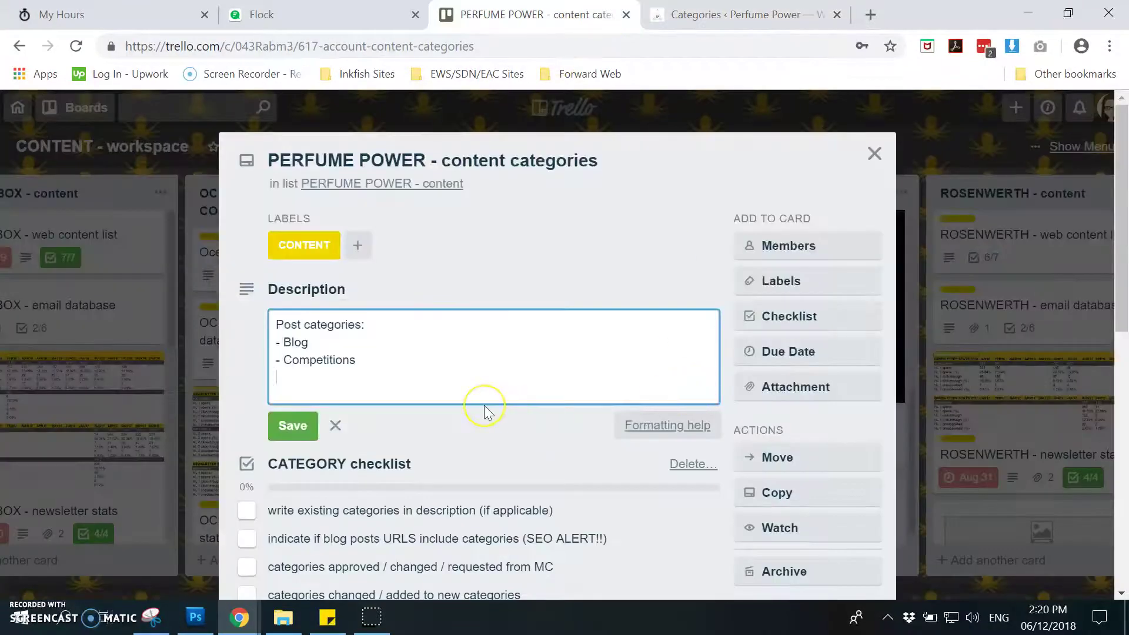
text(-)
click(712, 14)
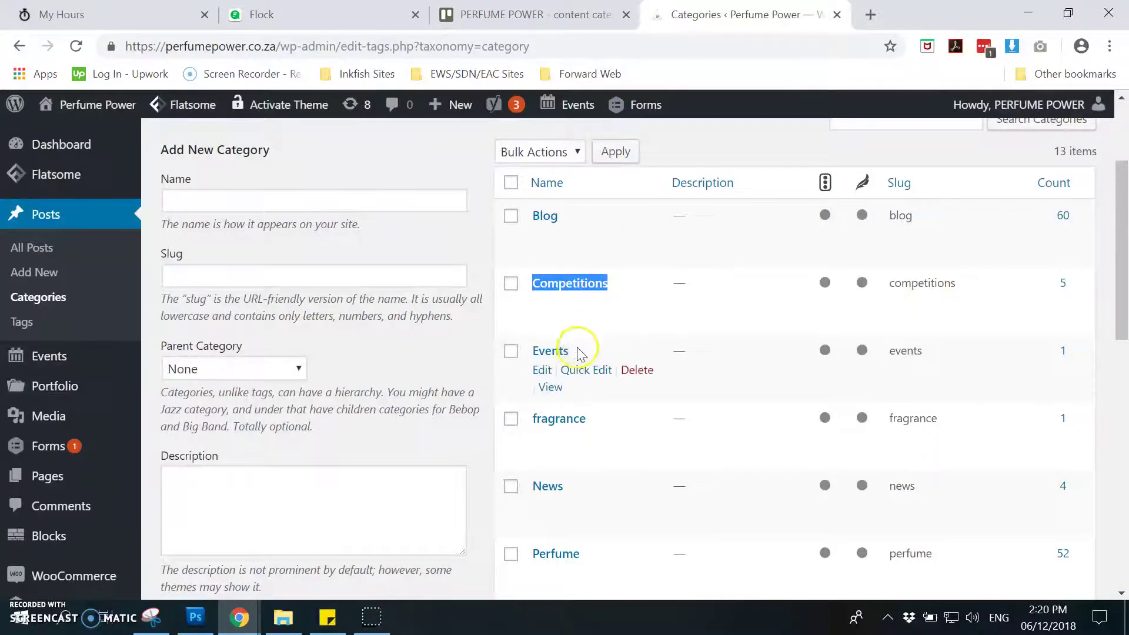
drag(578, 351, 523, 352)
click(535, 15)
text(Events)
key(Return)
text(-)
Add the fragrance and News category names as further '- ' lines in the description
click(711, 14)
drag(587, 418, 532, 422)
click(535, 15)
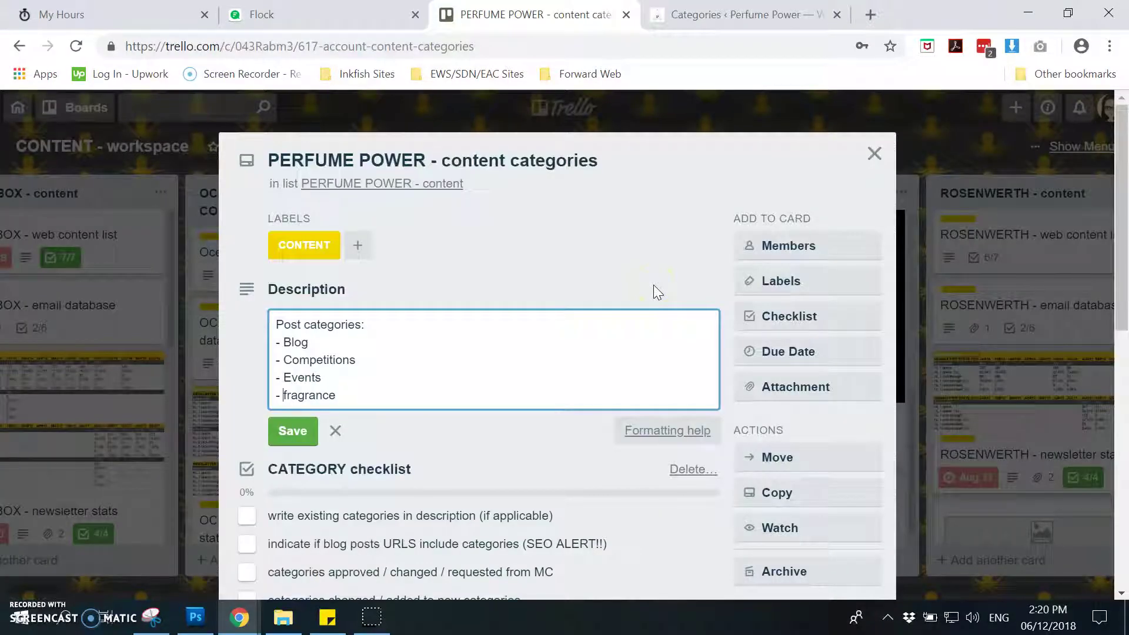
key(Return)
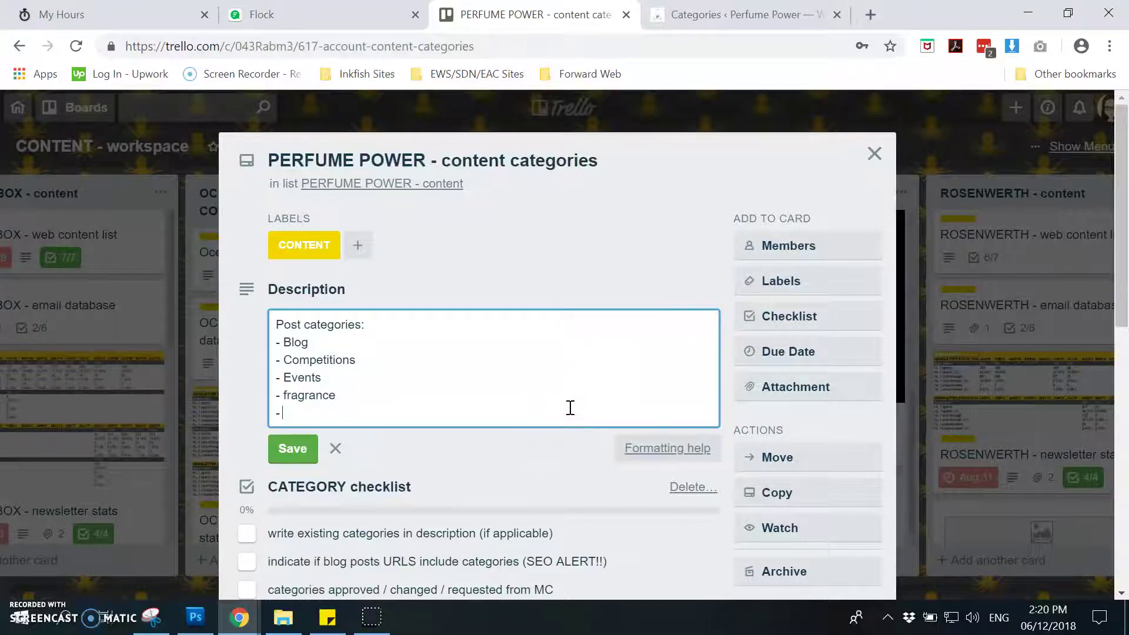
text(-)
click(712, 15)
drag(569, 487, 536, 488)
key(ctrl+c)
click(536, 14)
key(ctrl+v)
key(Return)
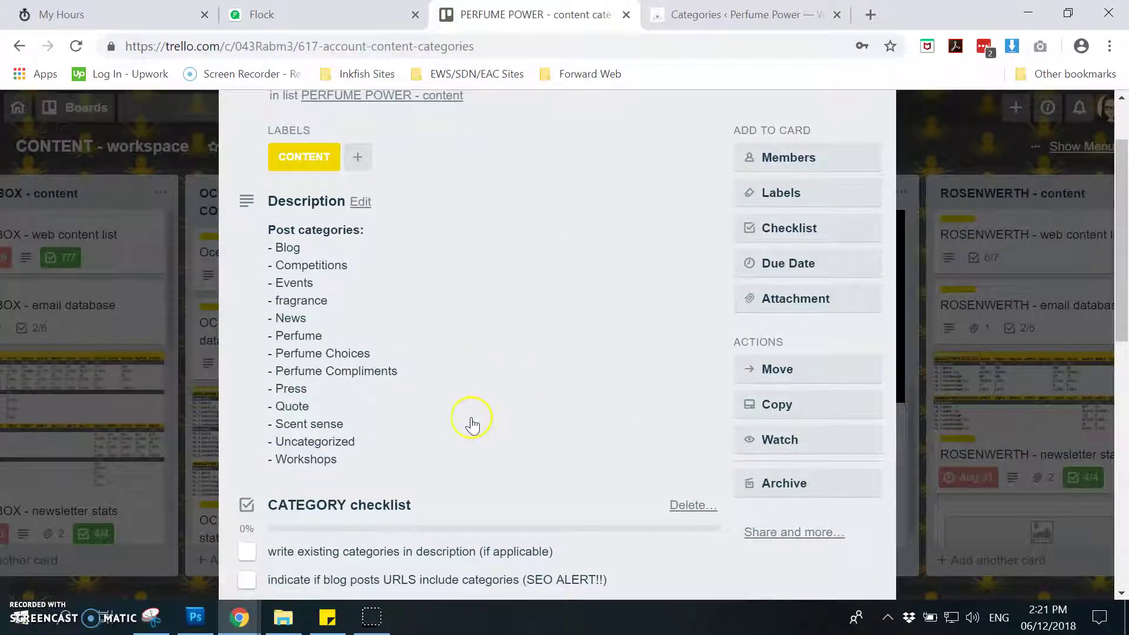
click(736, 15)
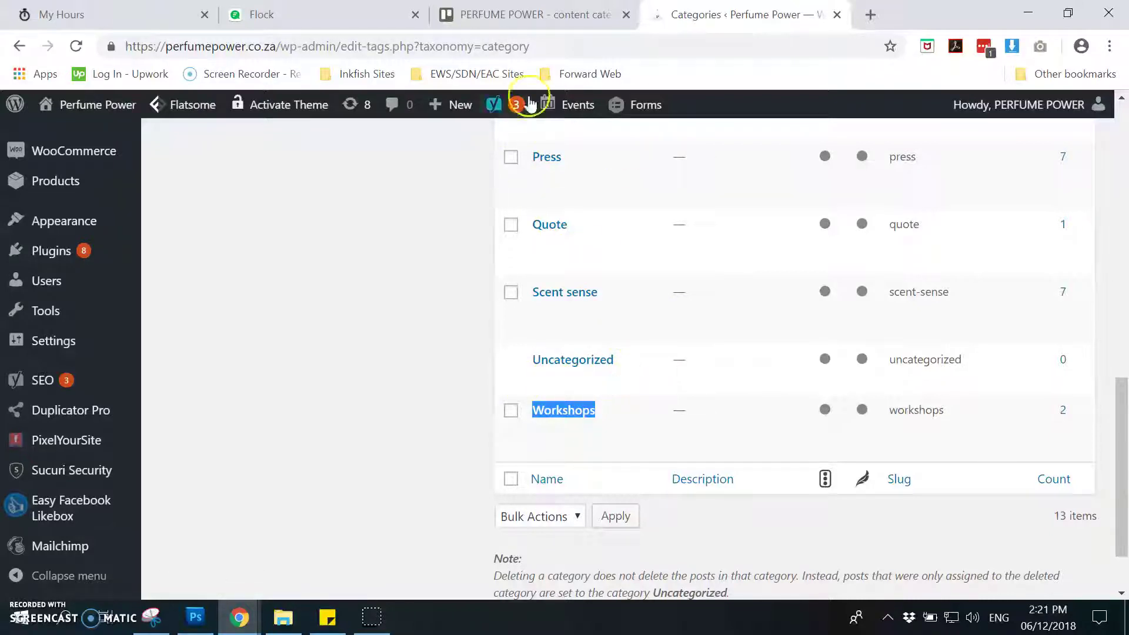
click(517, 15)
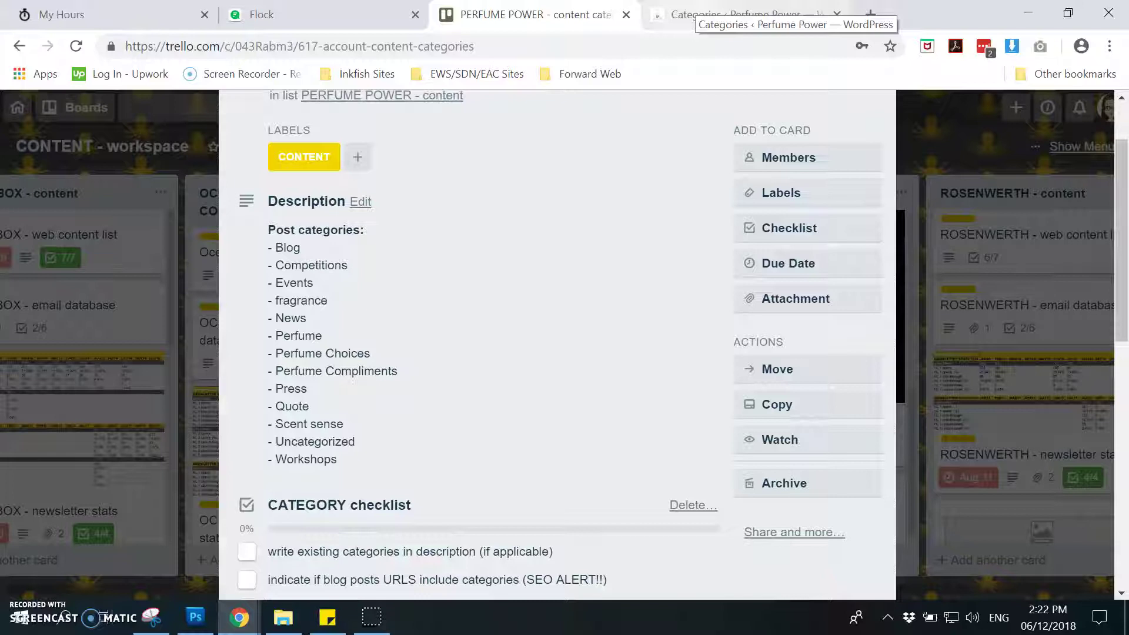
scroll(423, 290, down, 2)
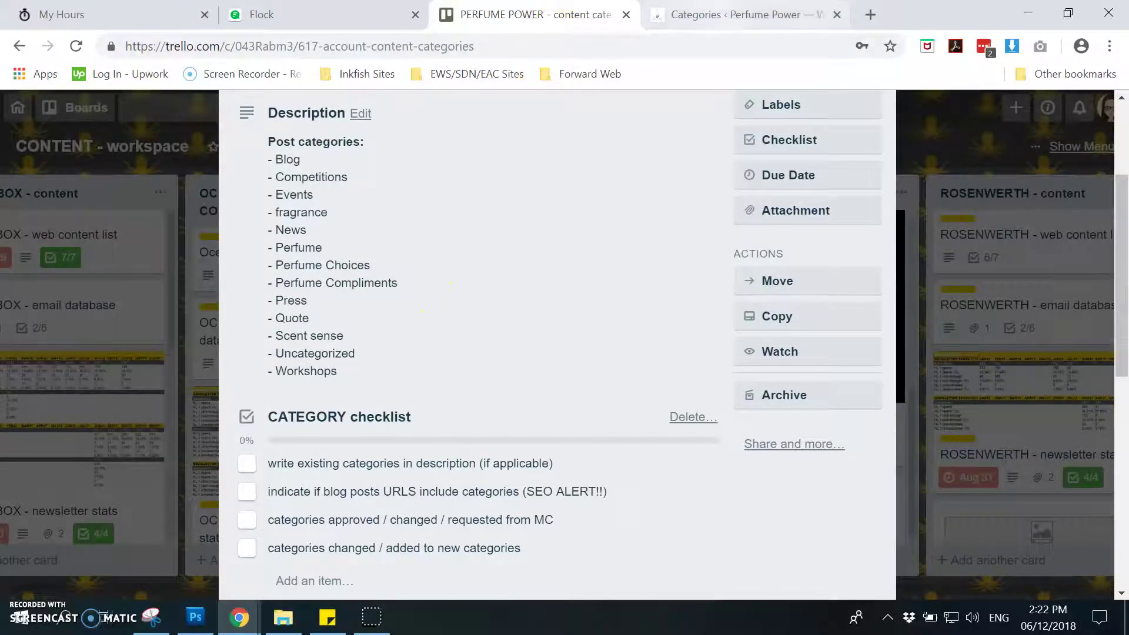
click(734, 14)
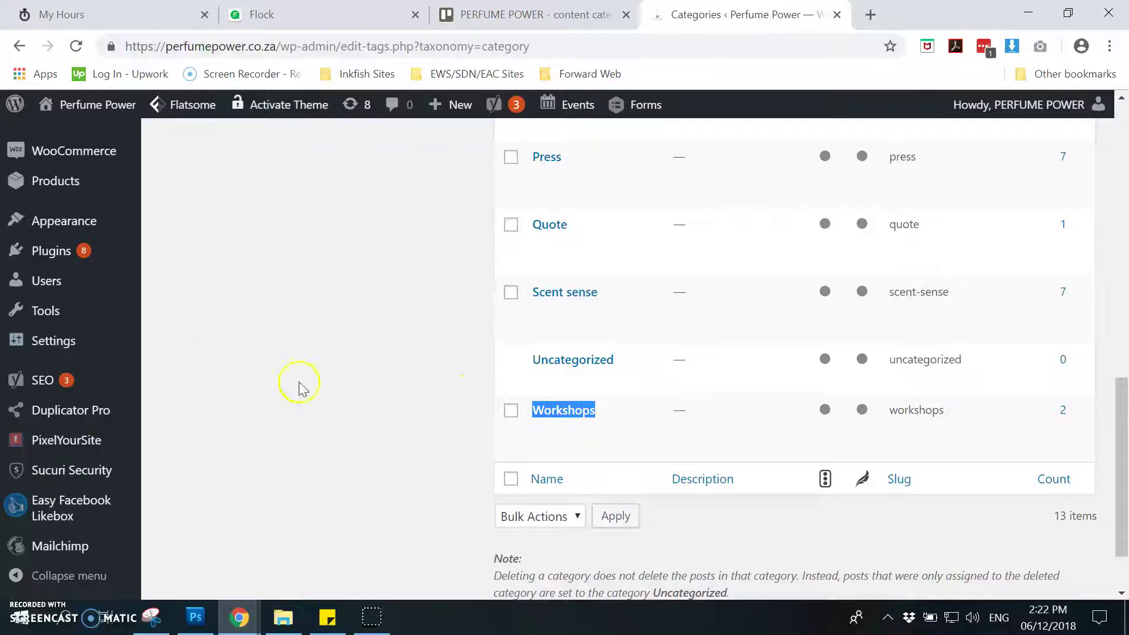
Open WordPress Products > Categories and review the five product categories, Uncategorized through BeeHave and collections
scroll(118, 370, down, 2)
mouse_move(91, 373)
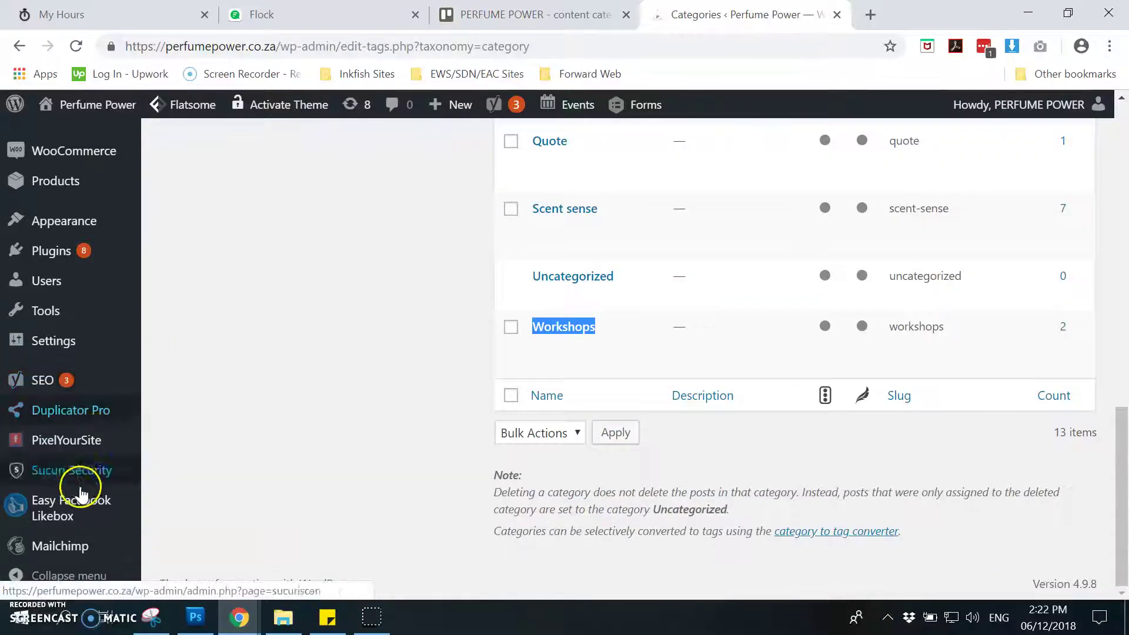
scroll(197, 474, up, 4)
scroll(108, 370, down, 4)
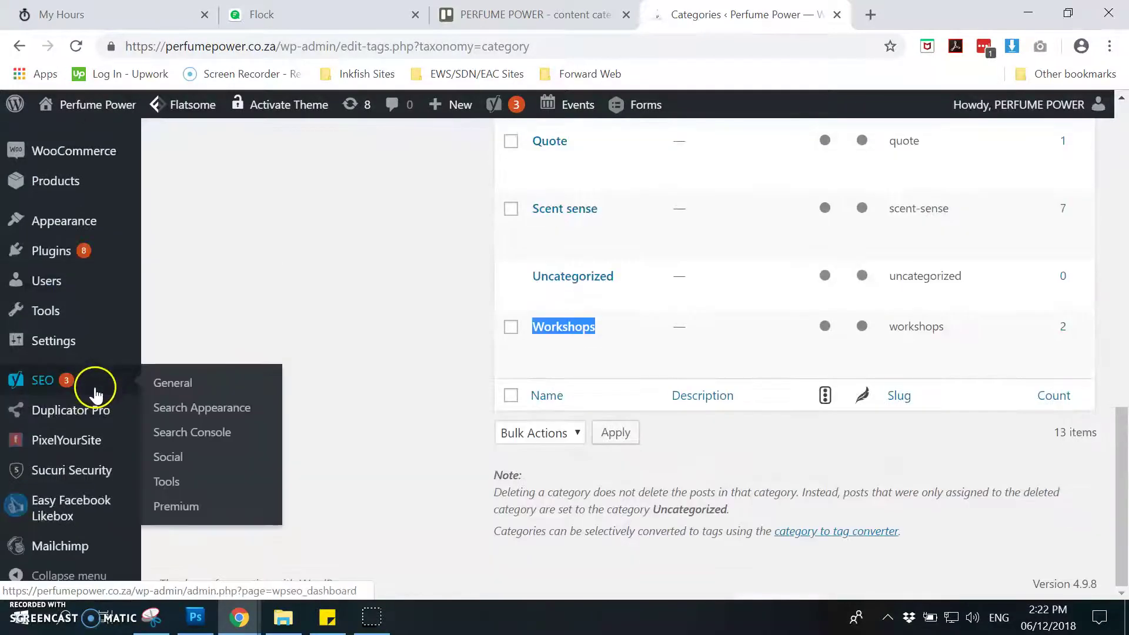
mouse_move(76, 395)
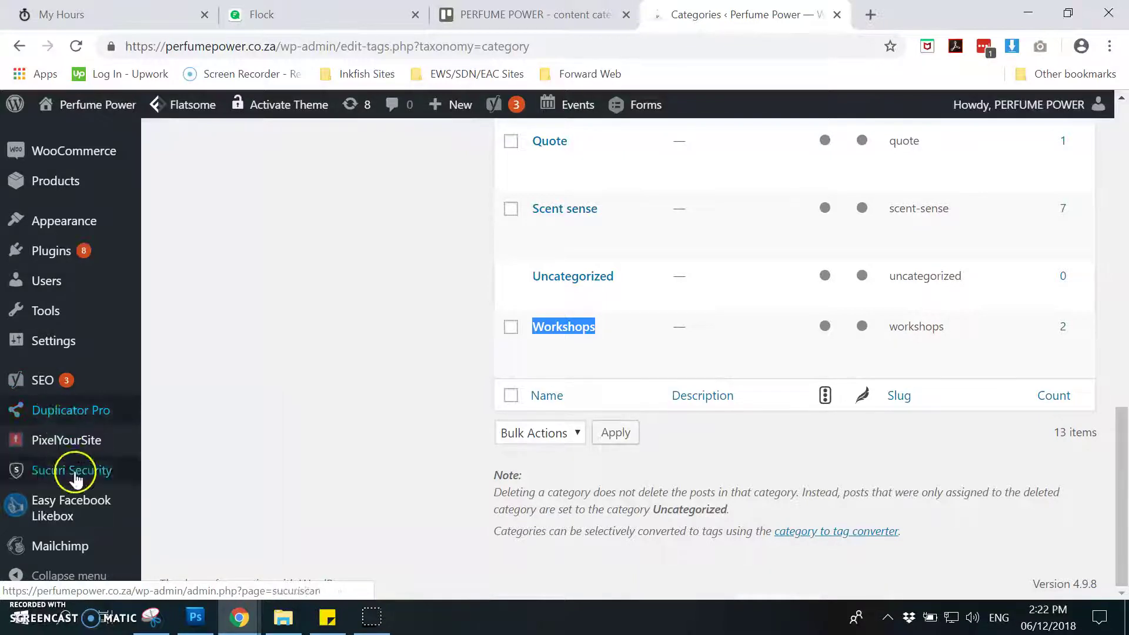
mouse_move(64, 207)
mouse_move(50, 176)
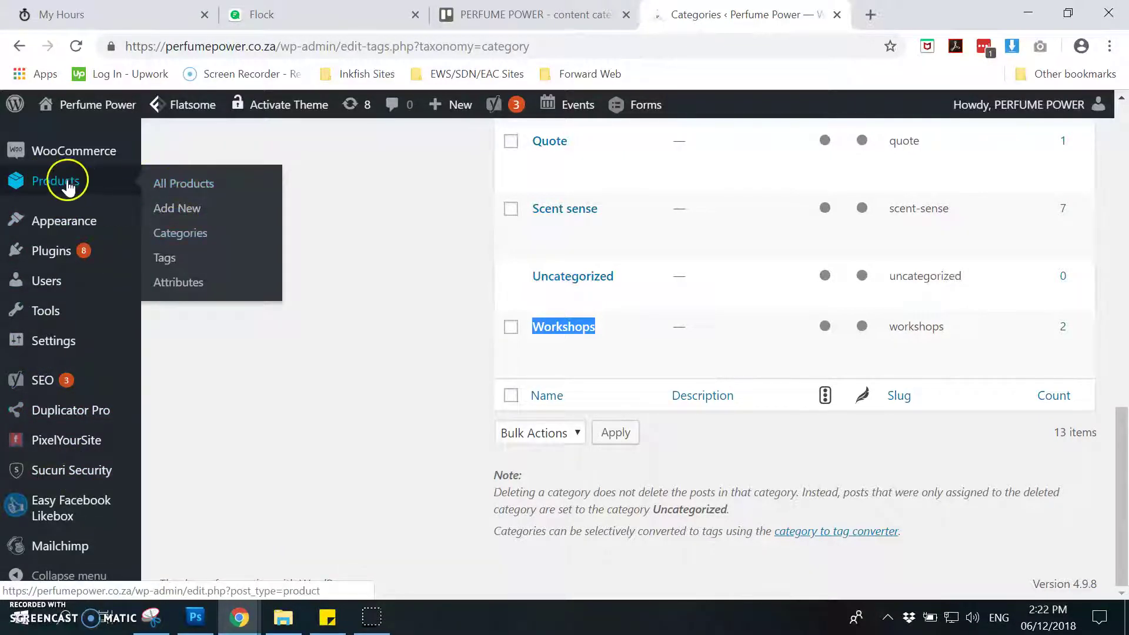
click(182, 233)
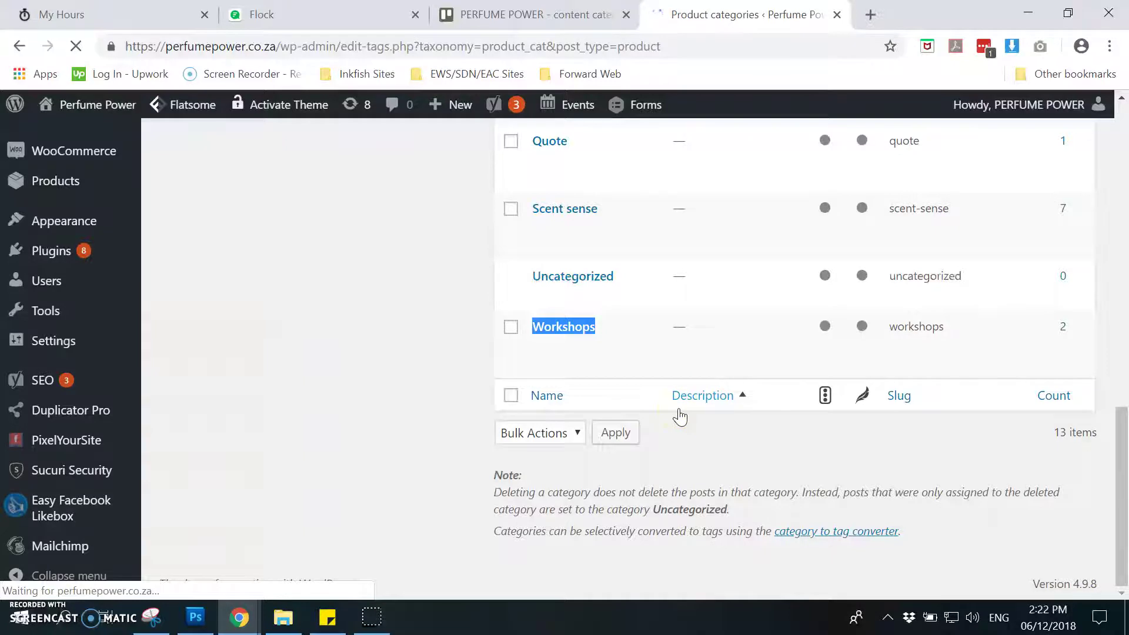
scroll(681, 415, down, 3)
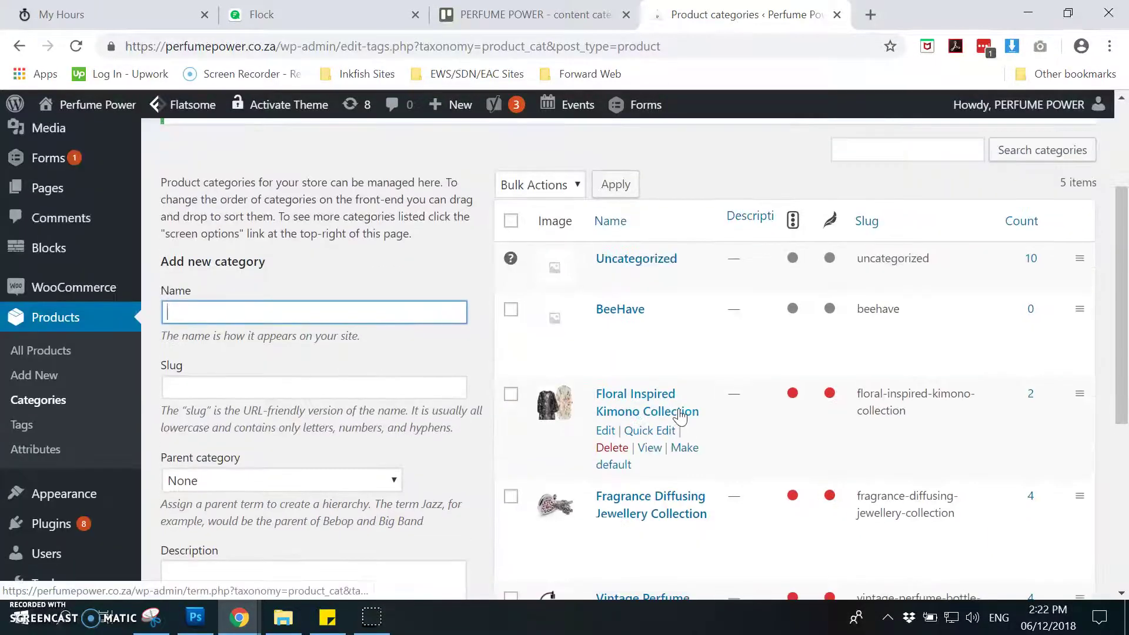
scroll(681, 415, down, 5)
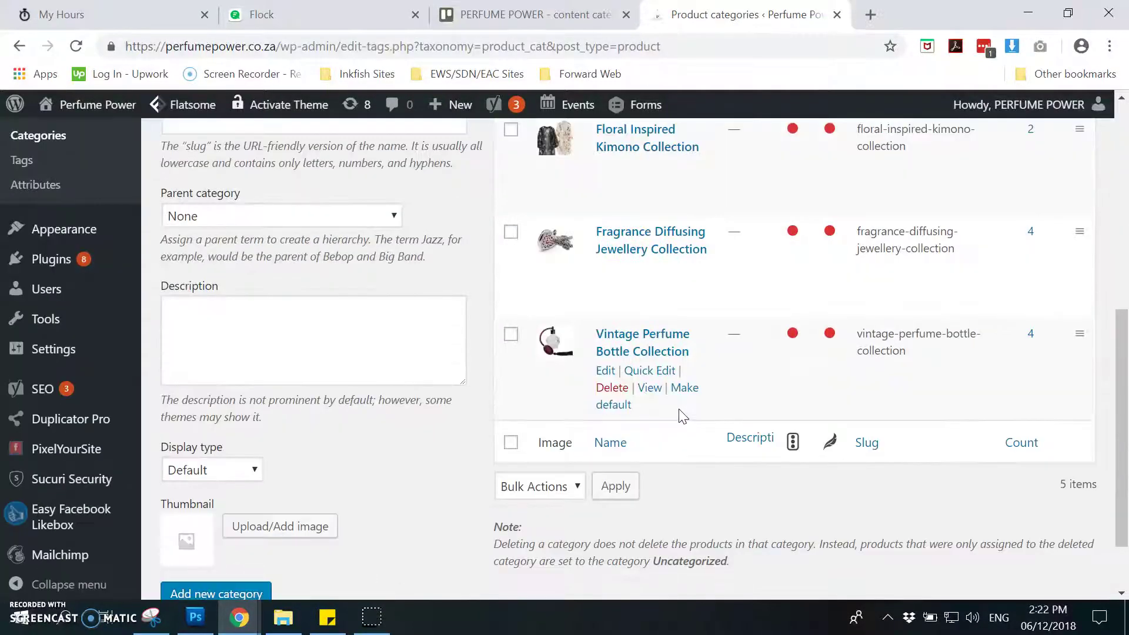
scroll(682, 416, up, 3)
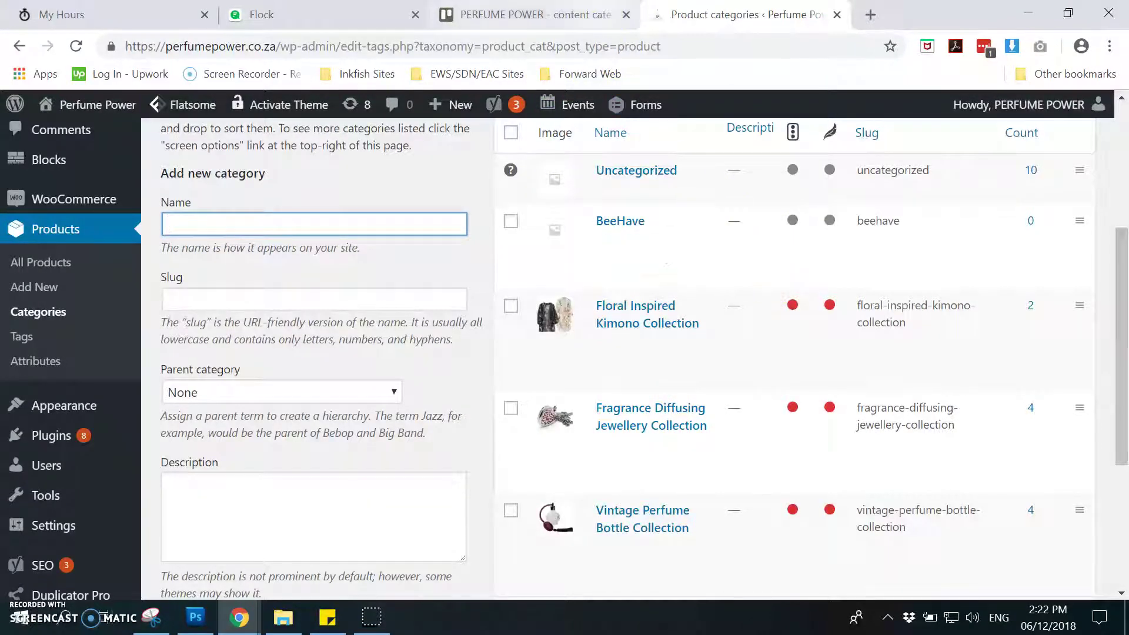
Add a bold **Product categories:** heading below Workshops in the card description
click(582, 14)
click(532, 353)
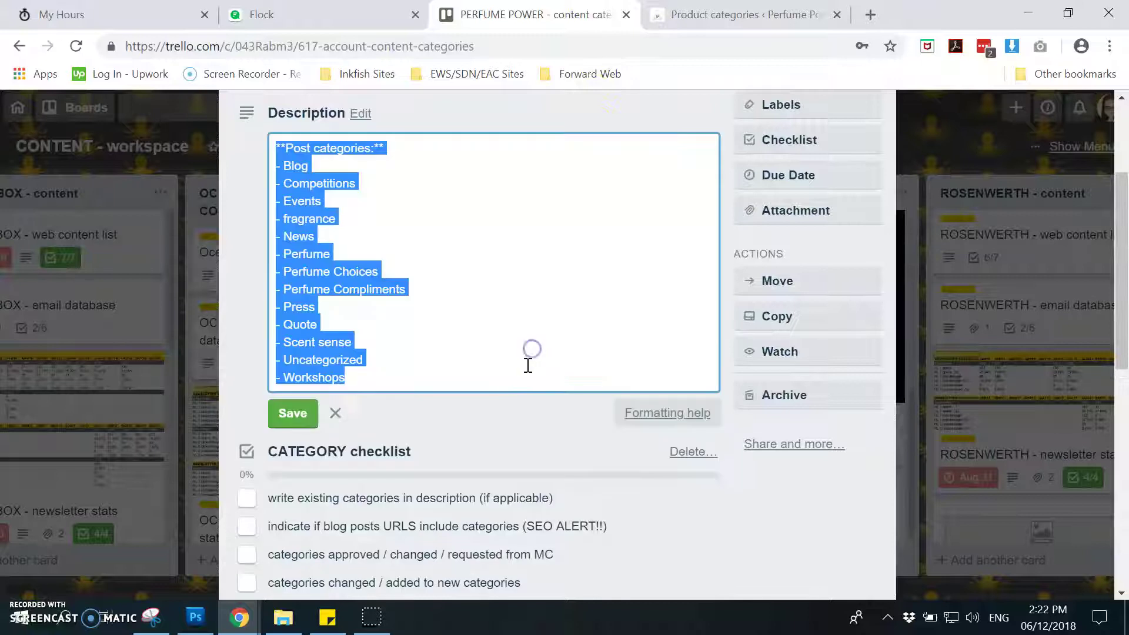
click(527, 371)
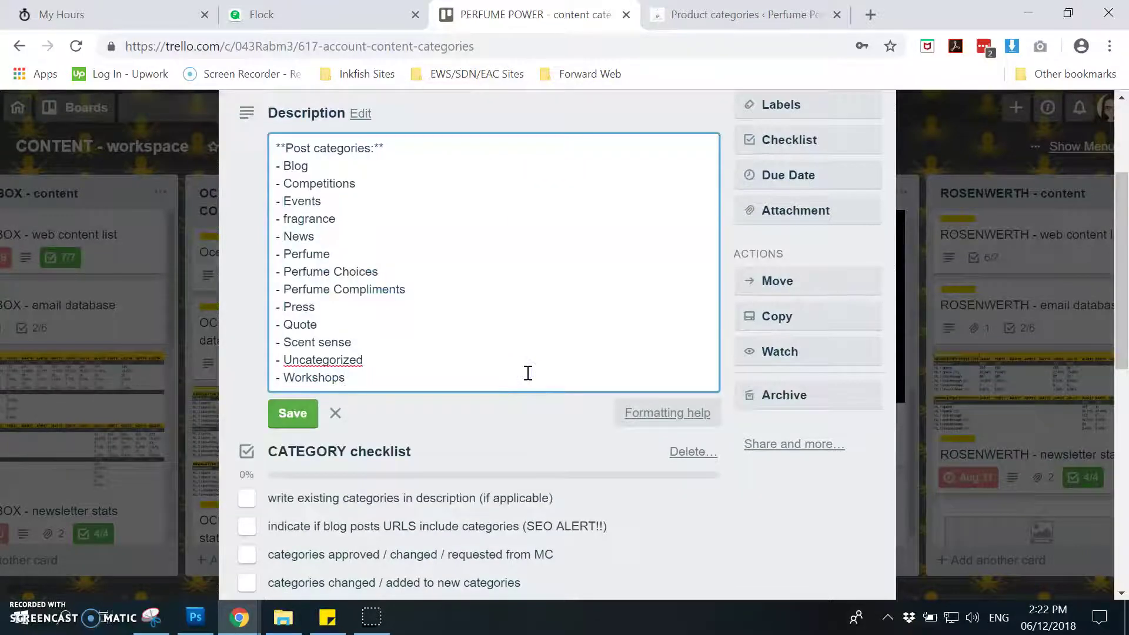
key(Return)
key(Return)
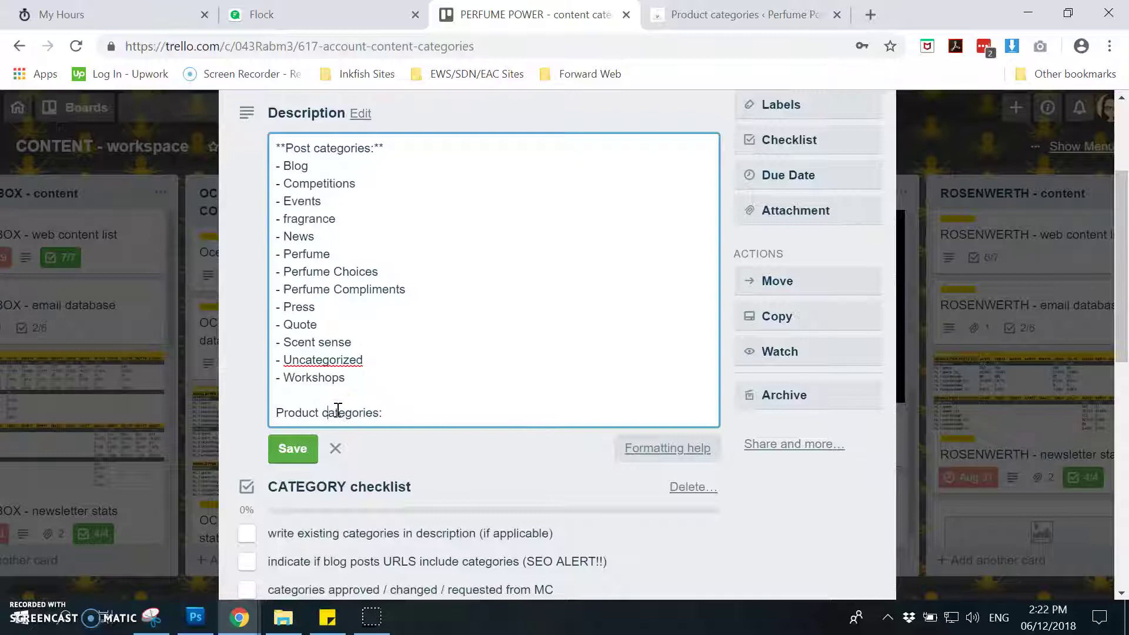
key(Home)
text(**)
click(403, 413)
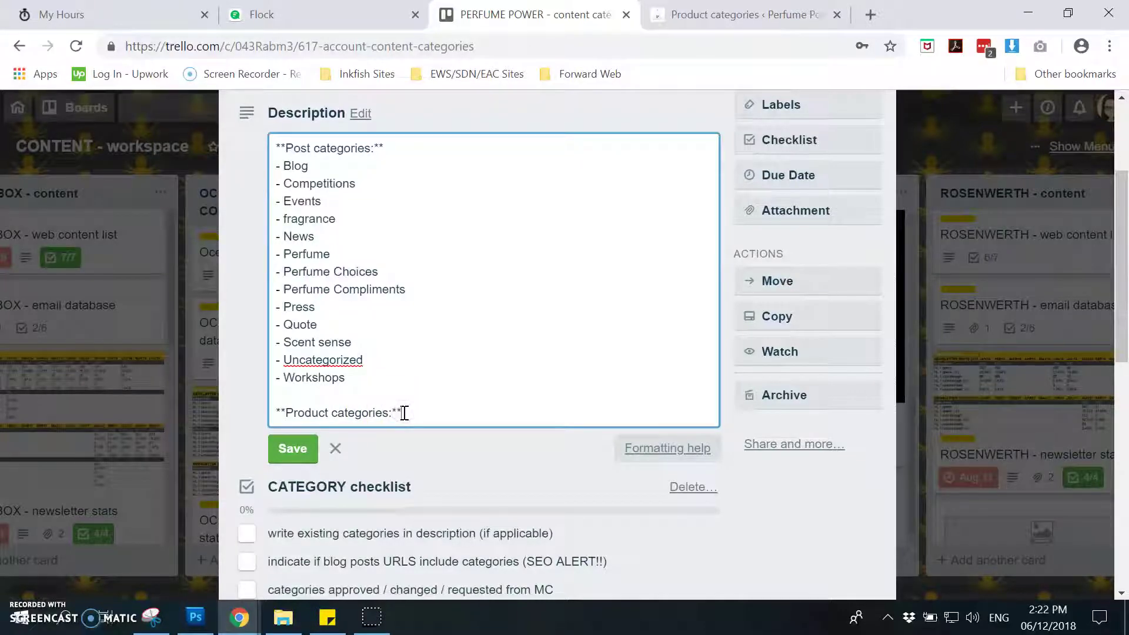
text(**)
key(Return)
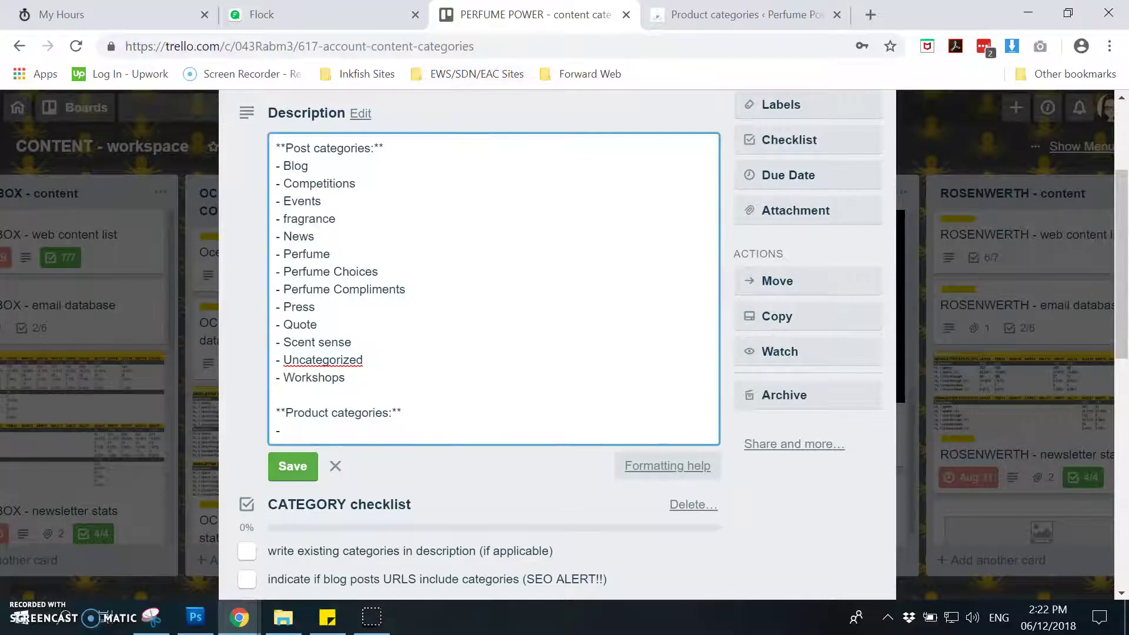
Paste Uncategorized and BeeHave as product category lines and save the description
click(723, 14)
scroll(764, 365, up, 3)
drag(674, 260, 592, 258)
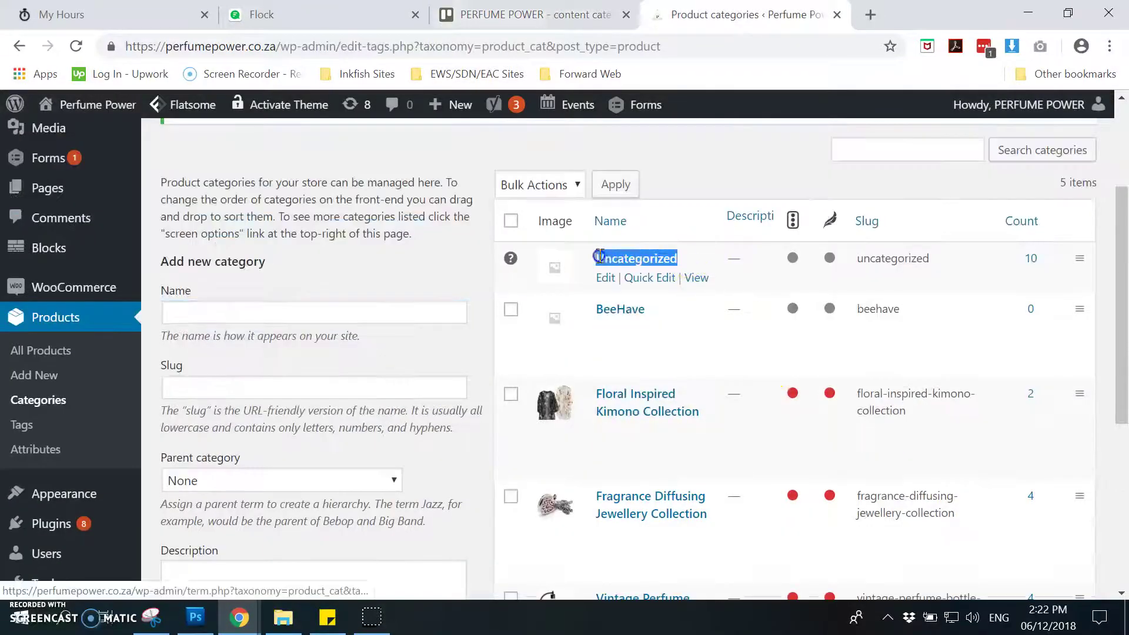
key(ctrl+c)
click(532, 15)
key(ctrl+v)
key(Return)
text(-)
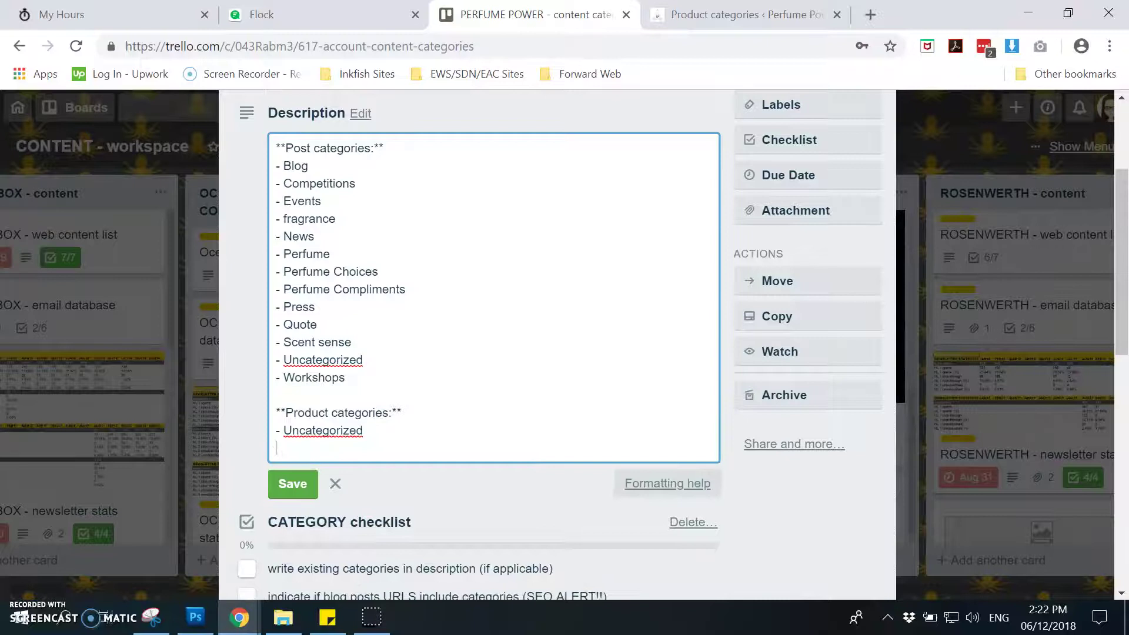
click(723, 14)
drag(645, 308, 593, 307)
key(ctrl+c)
click(532, 15)
key(ctrl+v)
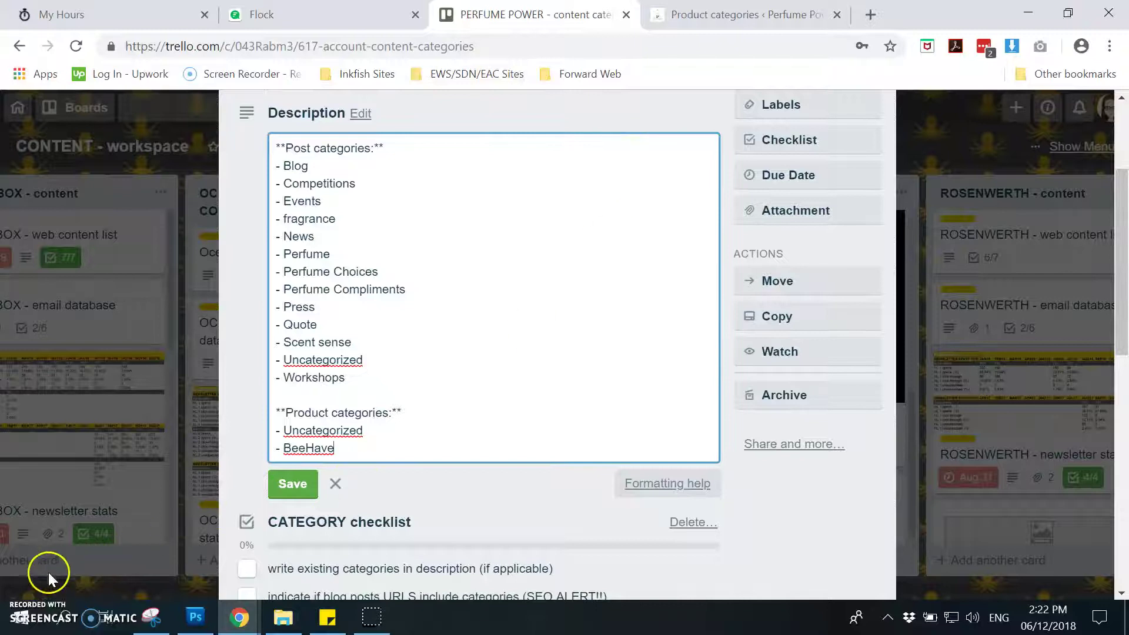
key(ctrl+Return)
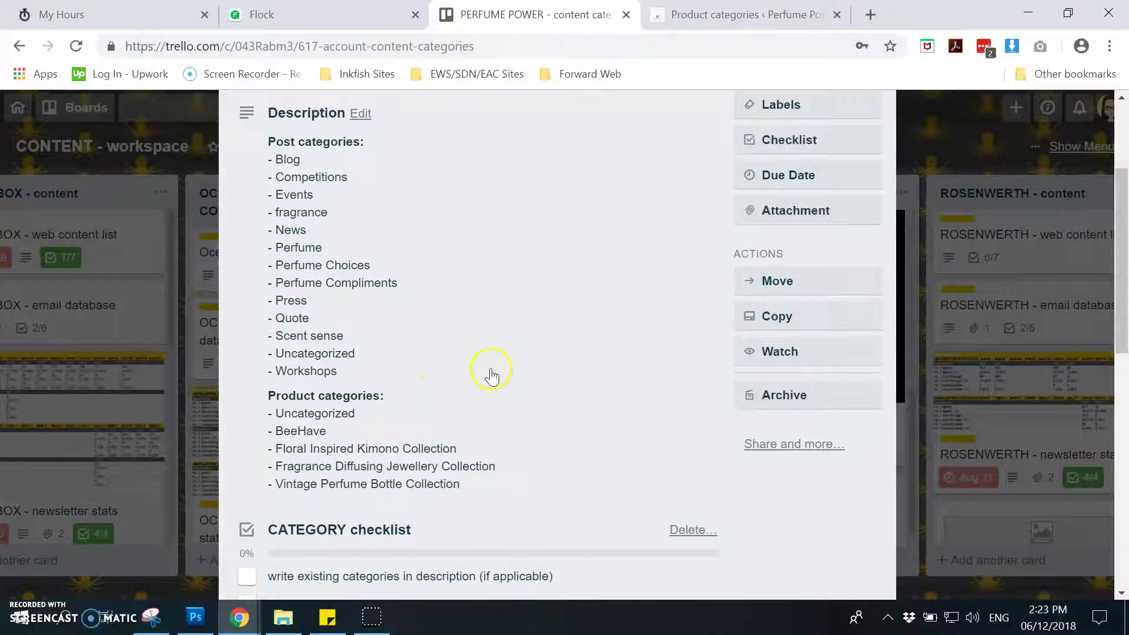
Tick the first CATEGORY checklist item for writing existing categories, bringing it to 25%
click(746, 14)
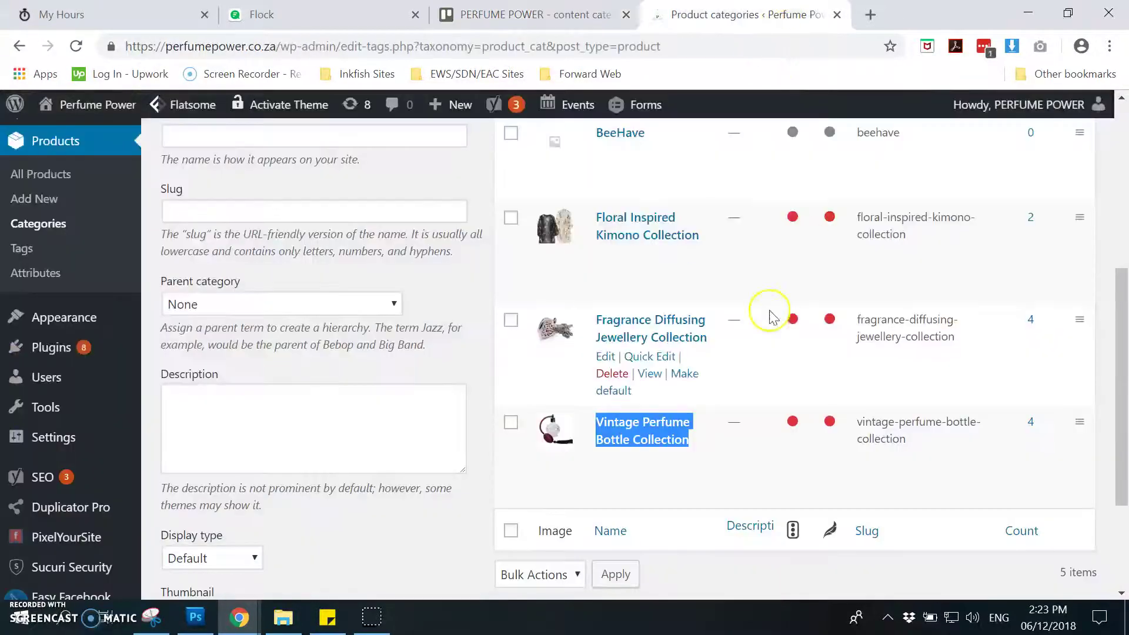
scroll(771, 320, up, 2)
scroll(797, 335, down, 2)
click(517, 15)
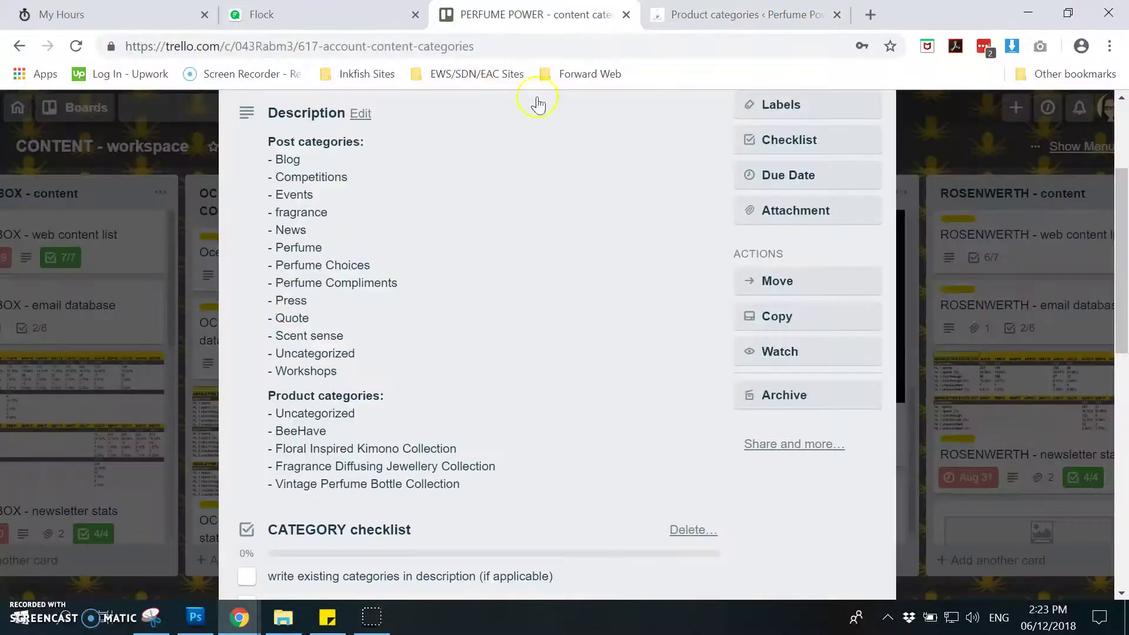
scroll(551, 329, down, 2)
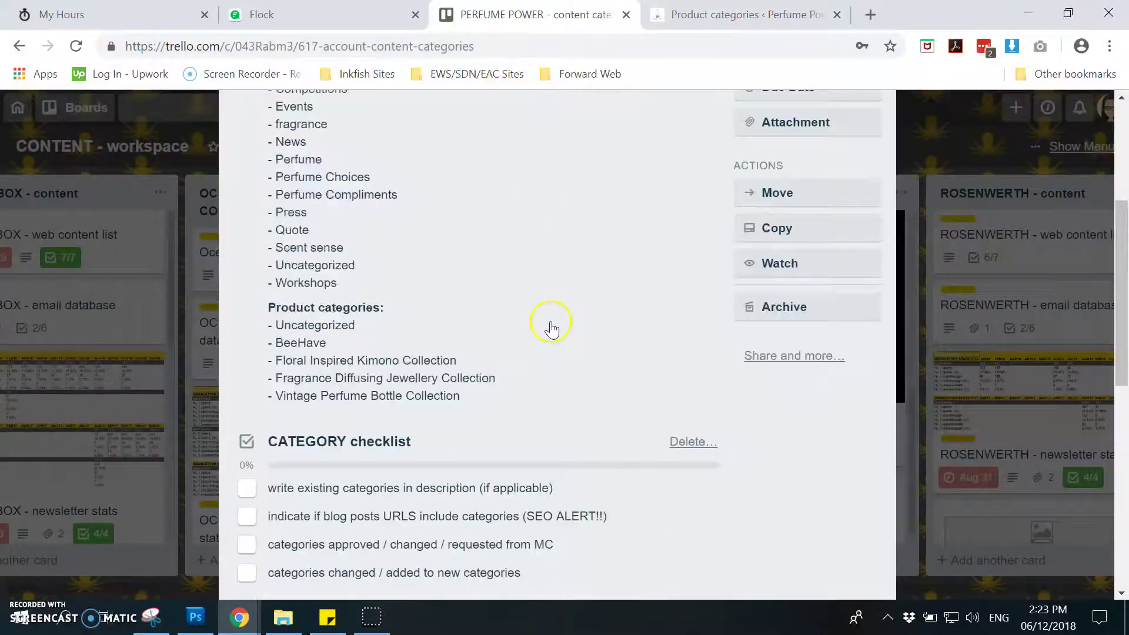
click(247, 488)
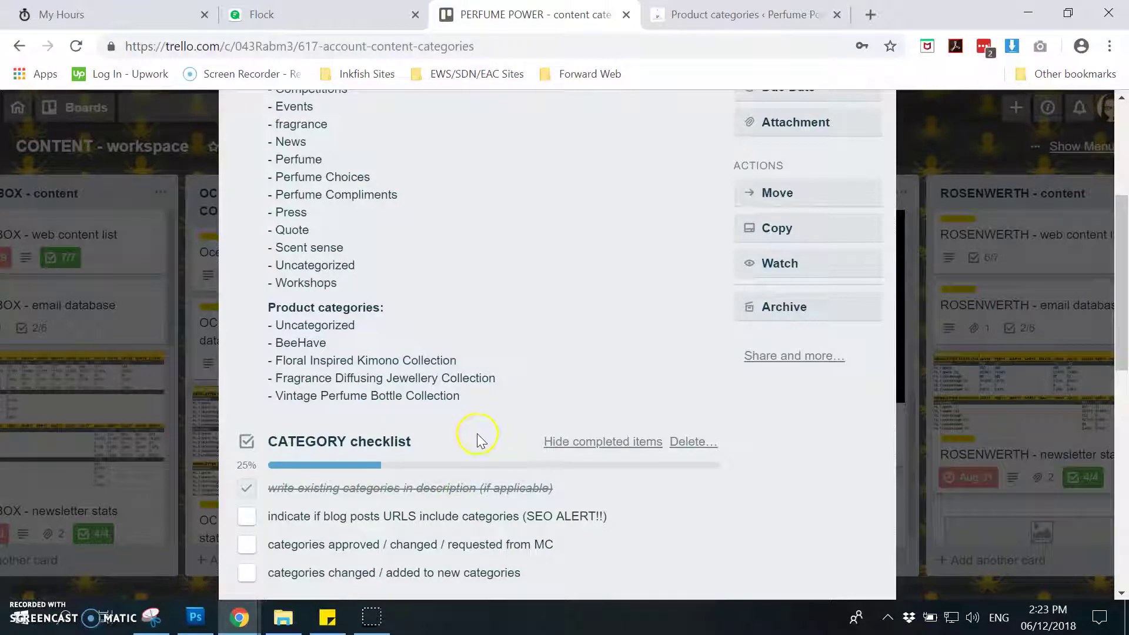
scroll(321, 518, down, 2)
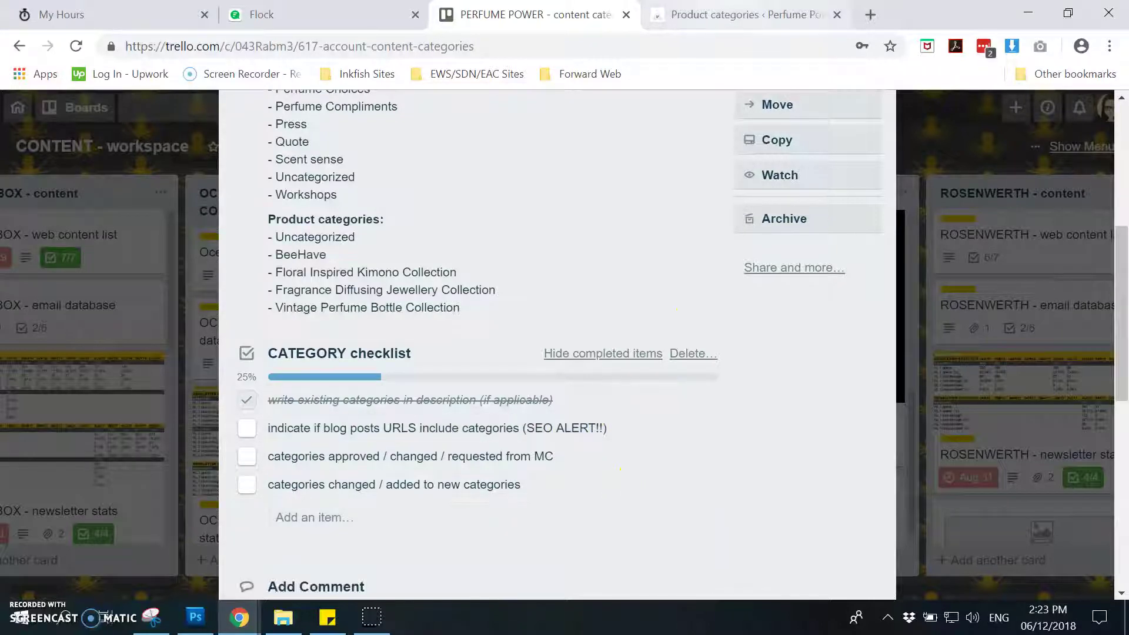
Open the WordPress All Posts list from the Posts menu
click(739, 10)
scroll(428, 220, up, 7)
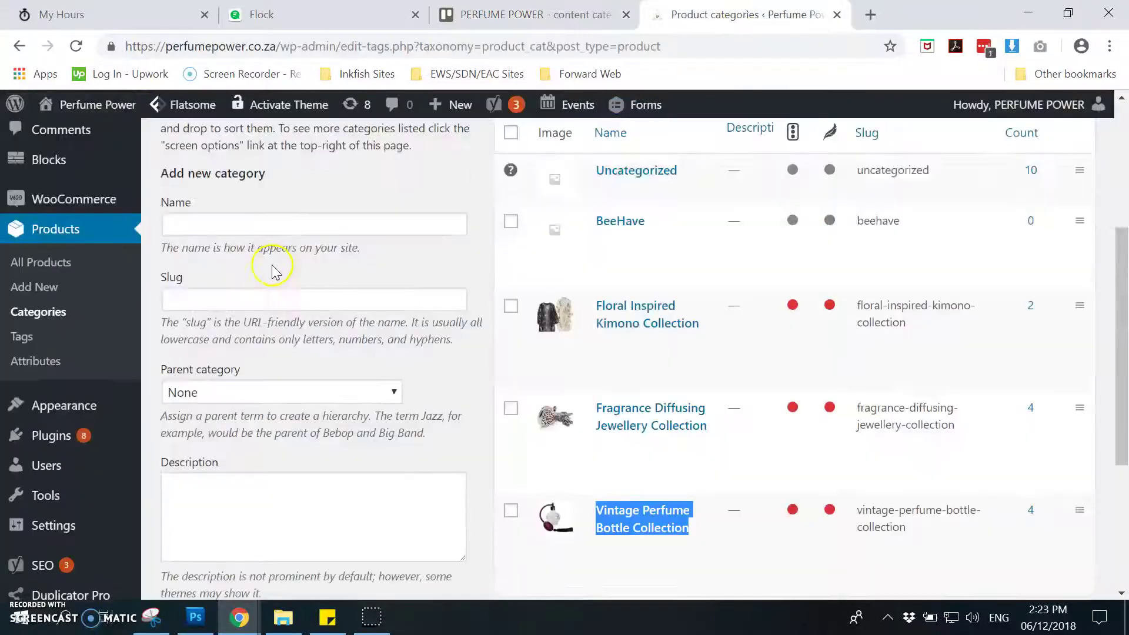
mouse_move(109, 275)
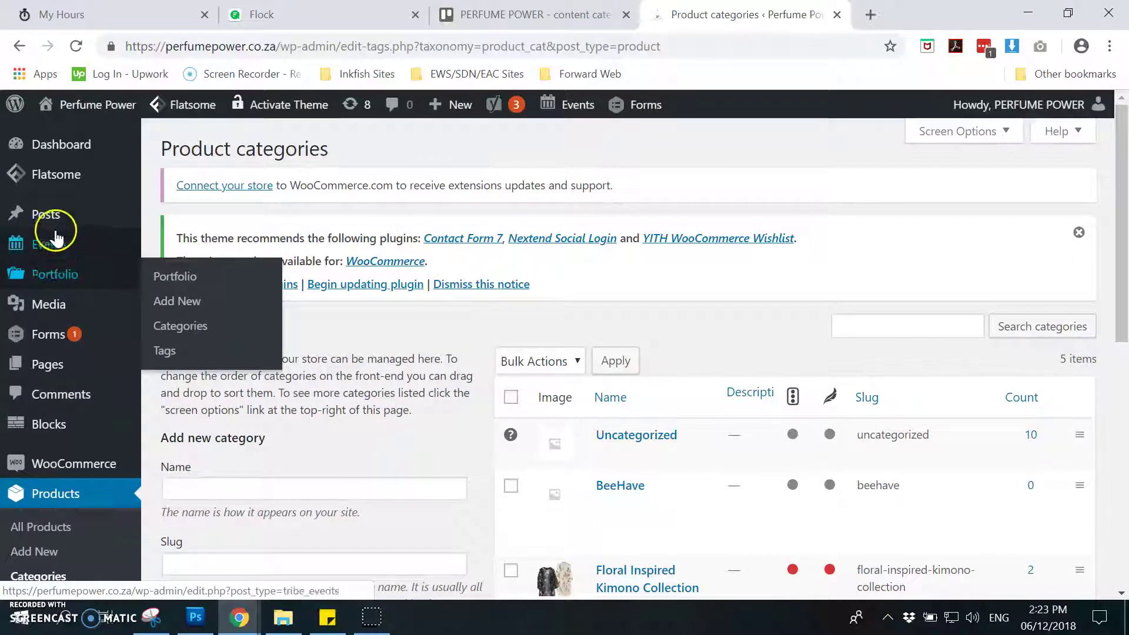
mouse_move(94, 216)
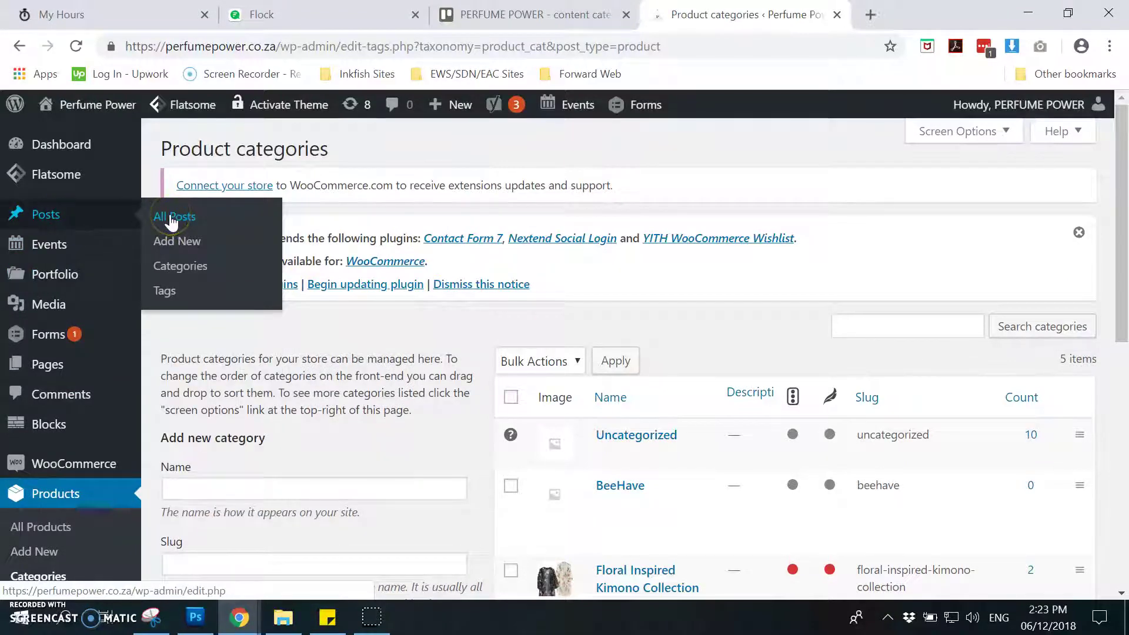
click(171, 219)
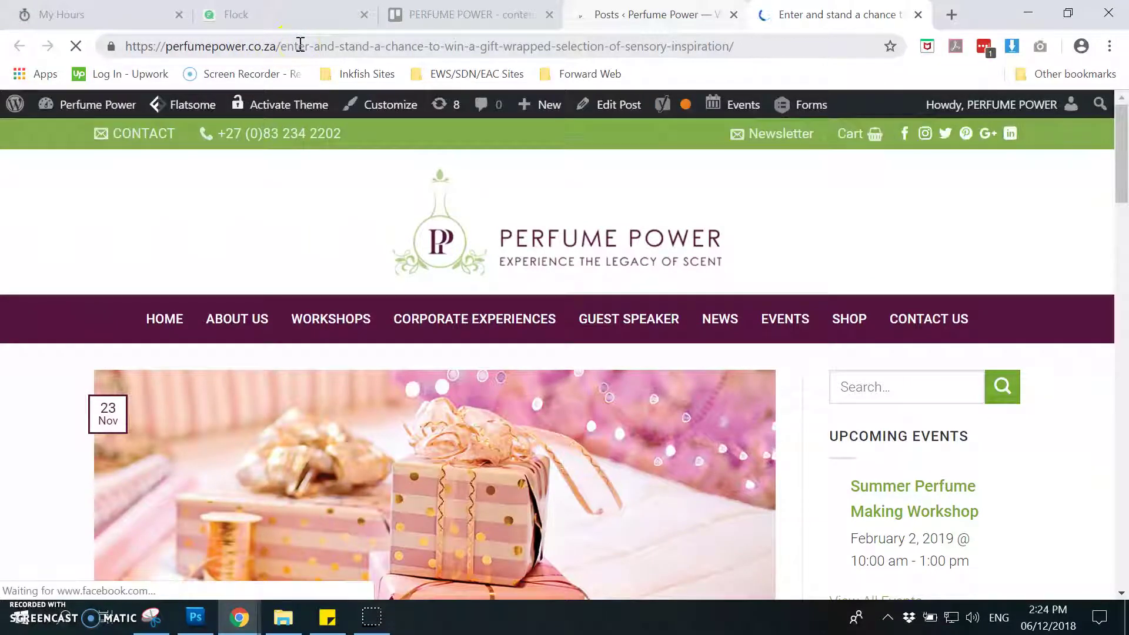
View the gift competition and Neroli posts live and confirm their URLs contain no category
click(310, 42)
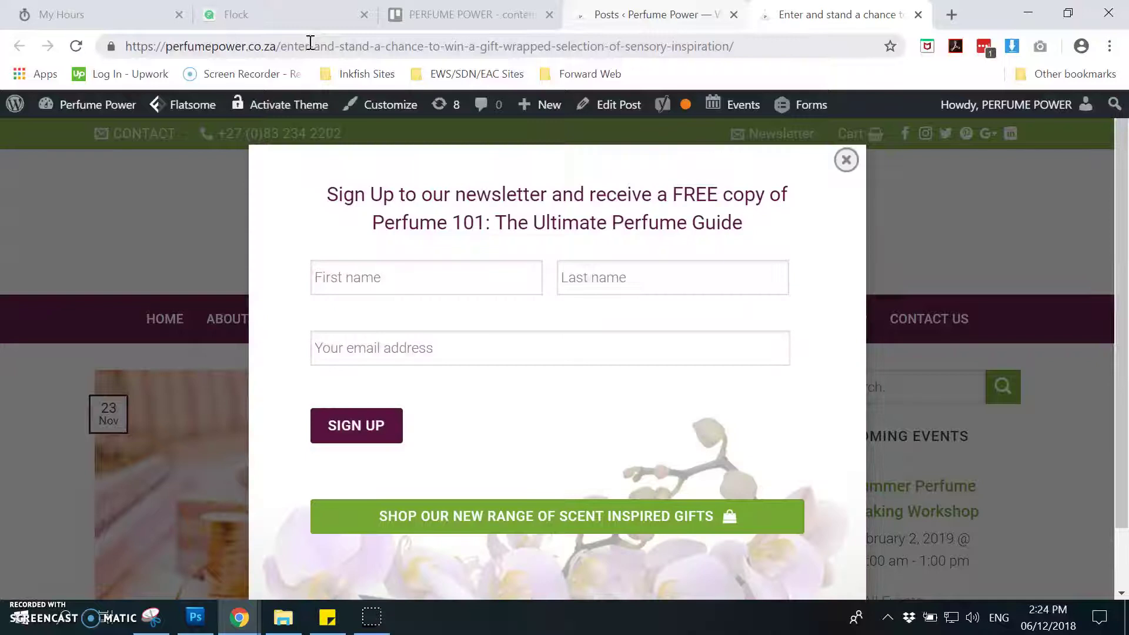
click(862, 159)
click(847, 160)
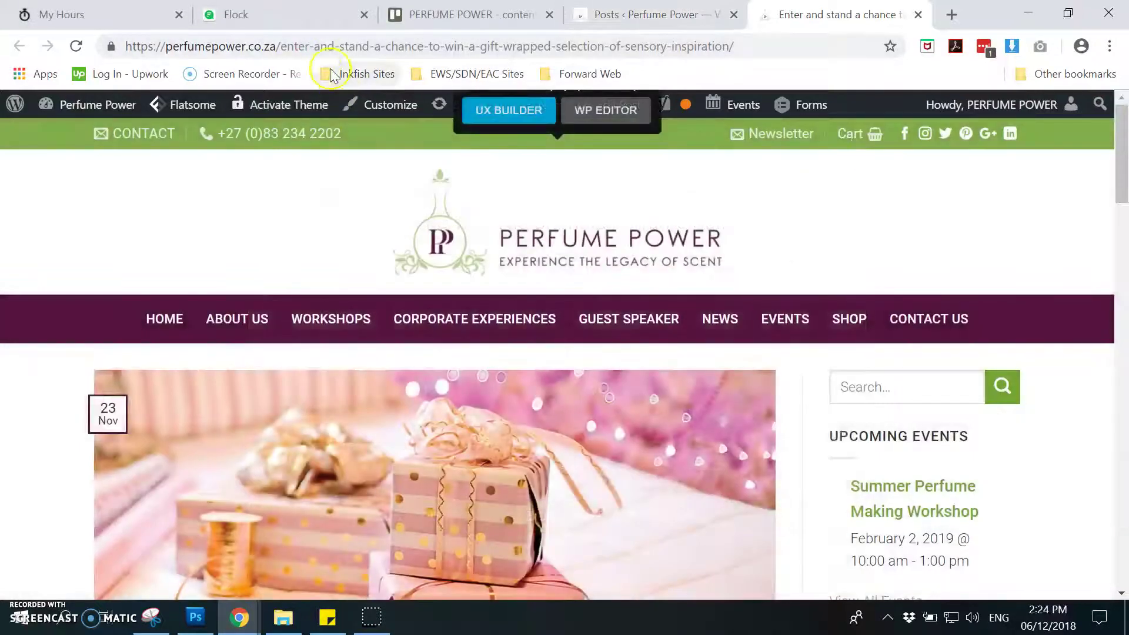
click(675, 14)
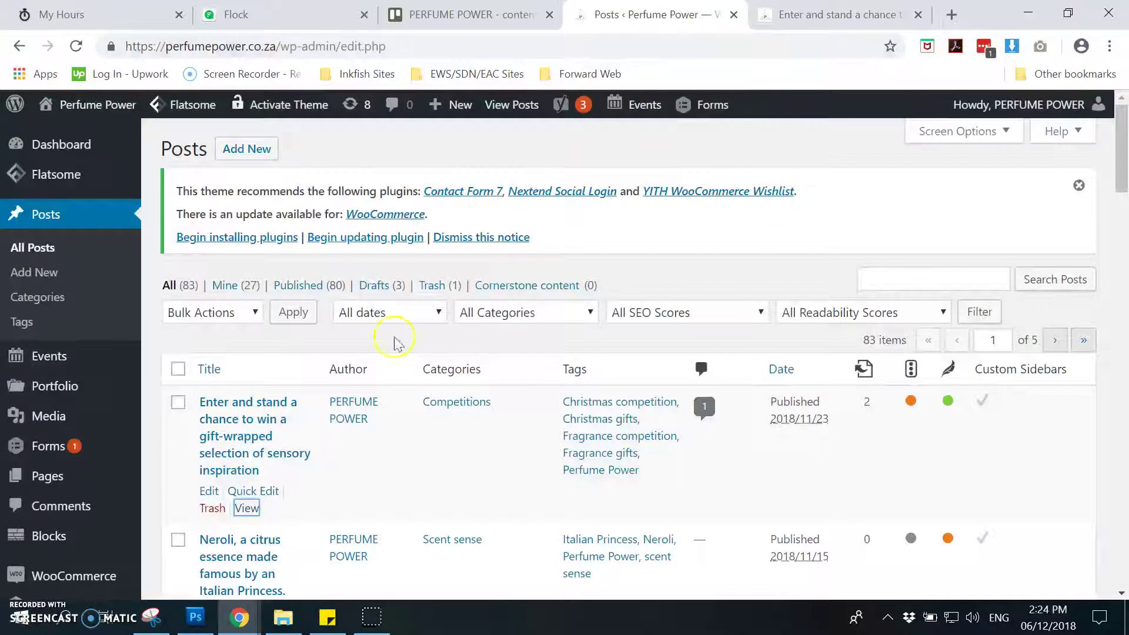
scroll(370, 385, down, 3)
click(247, 452)
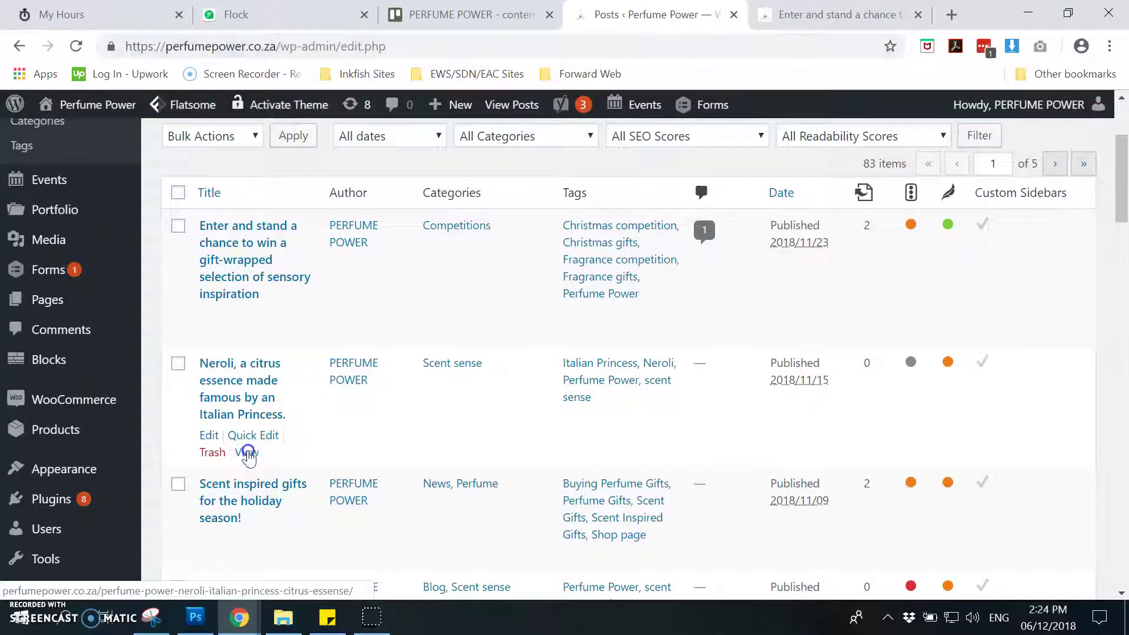
click(856, 13)
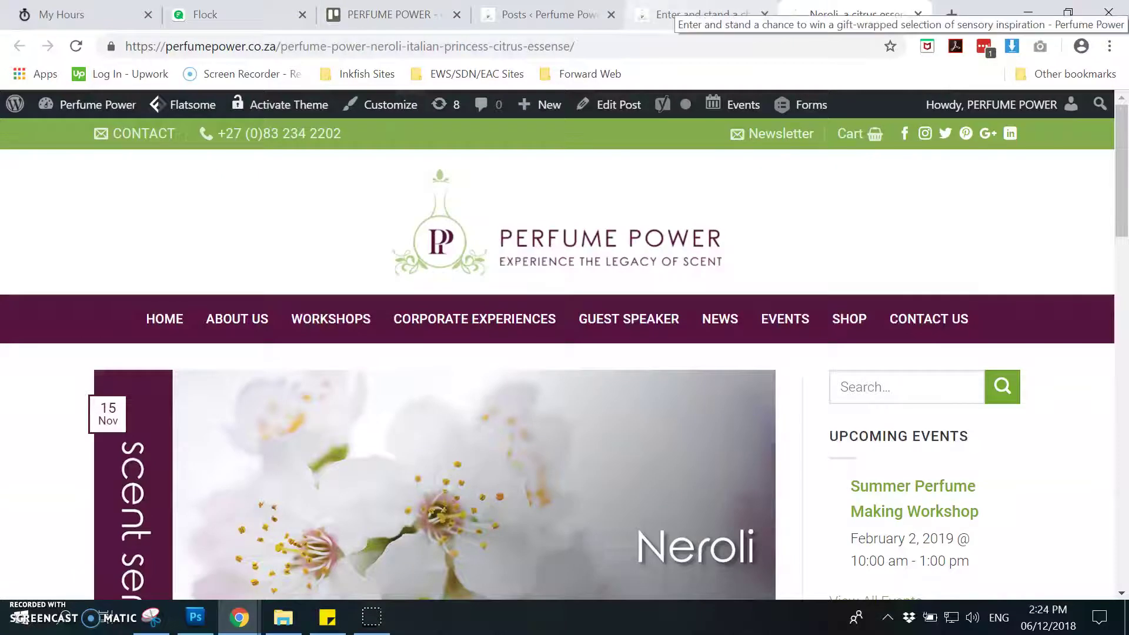
click(399, 15)
Add blank lines after Vintage Perfume Bottle Collection in the card description
click(474, 305)
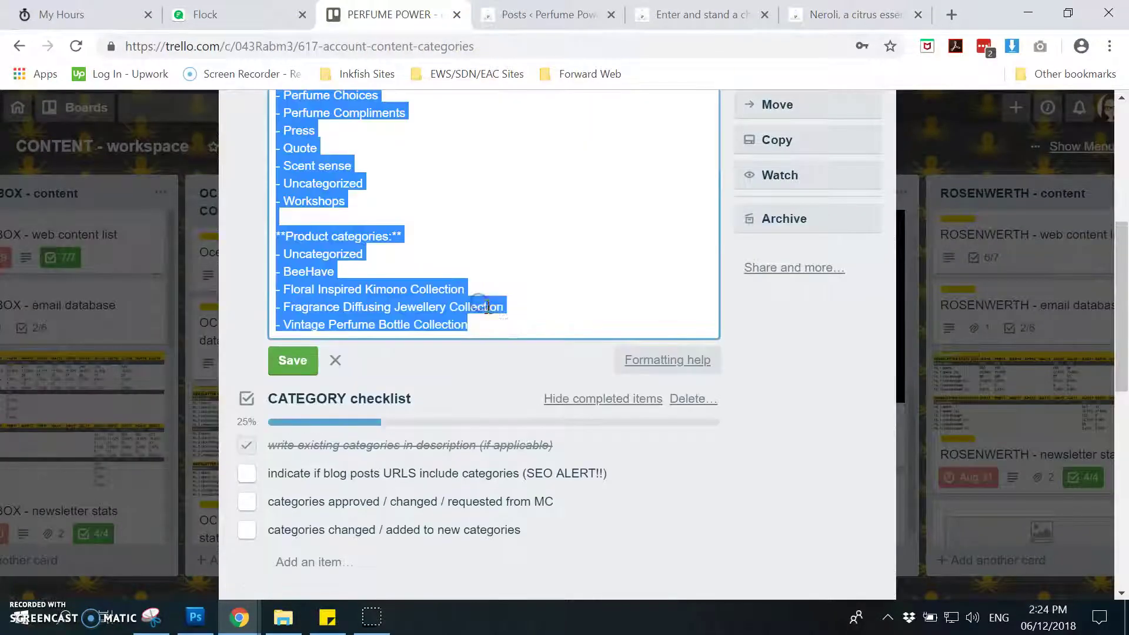
click(505, 325)
key(Return)
key(Return)
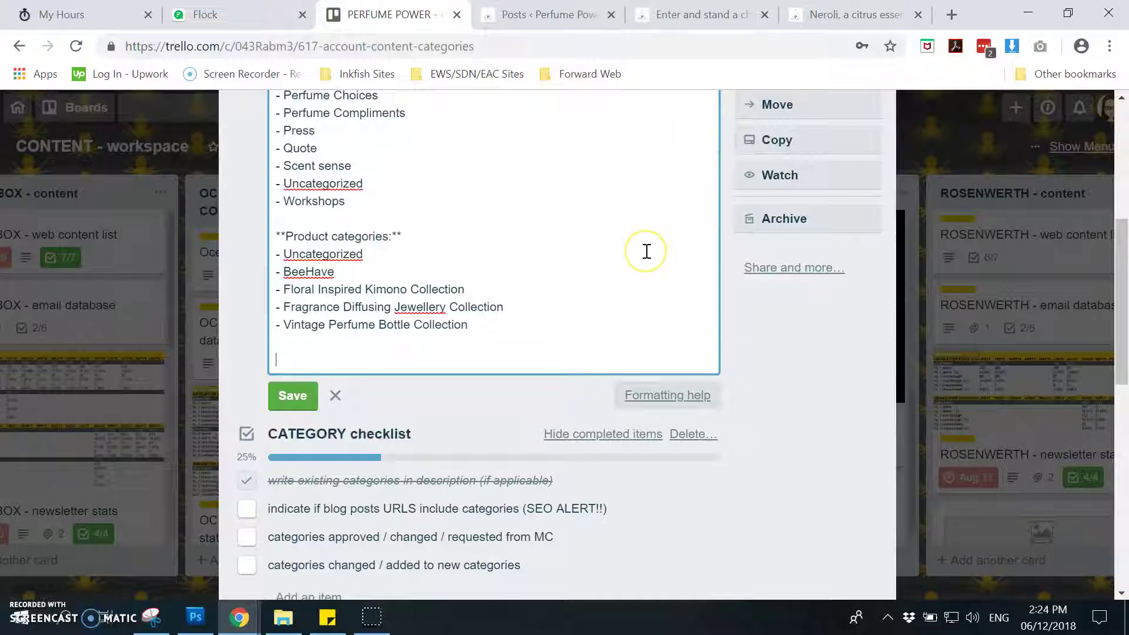
In WordPress, go from the posts list to Products > All Products
click(582, 14)
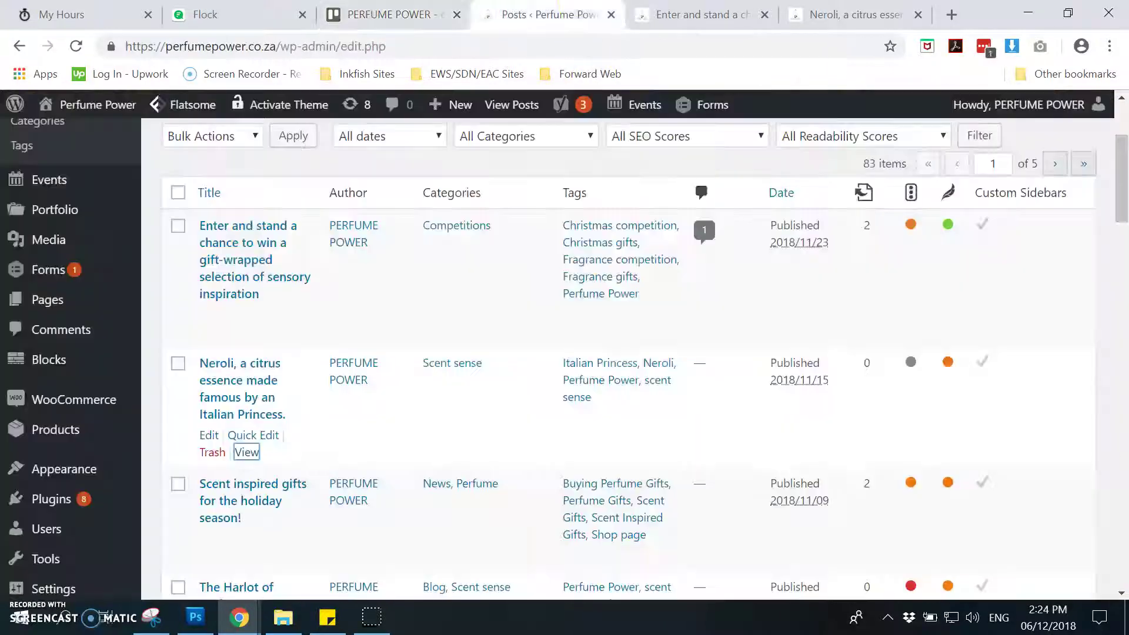
scroll(447, 364, down, 3)
mouse_move(117, 253)
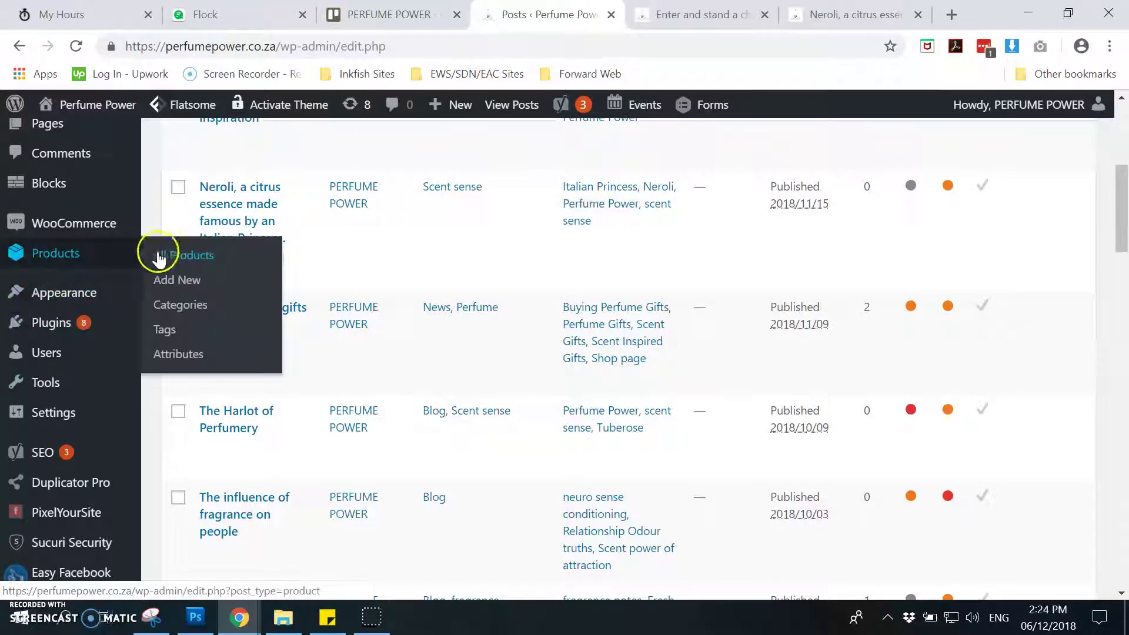
click(182, 258)
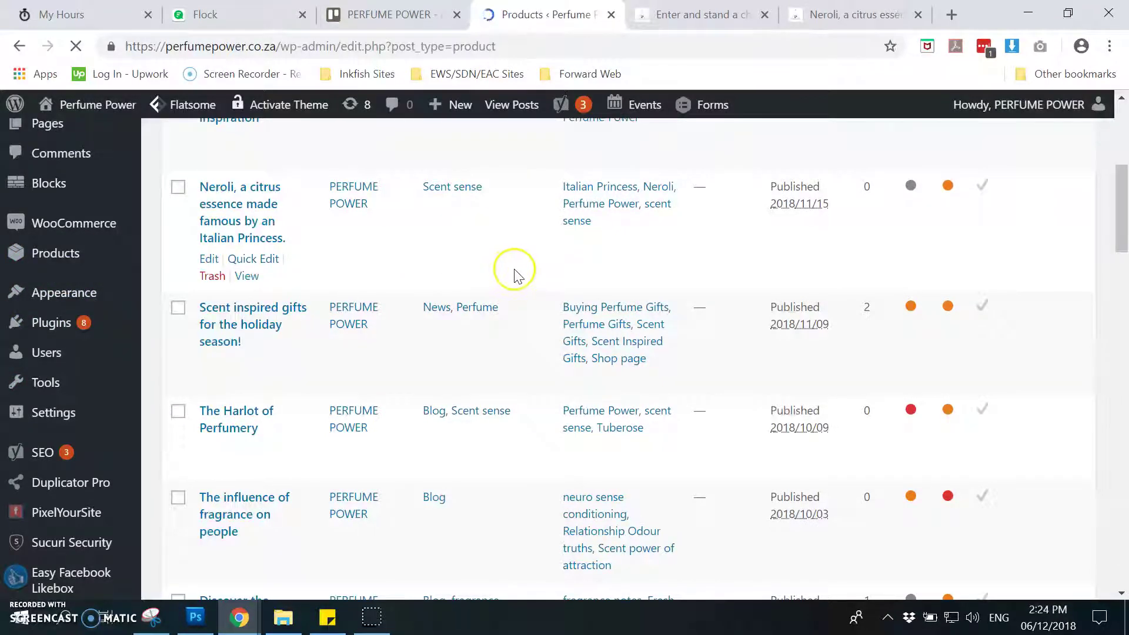
scroll(445, 347, down, 5)
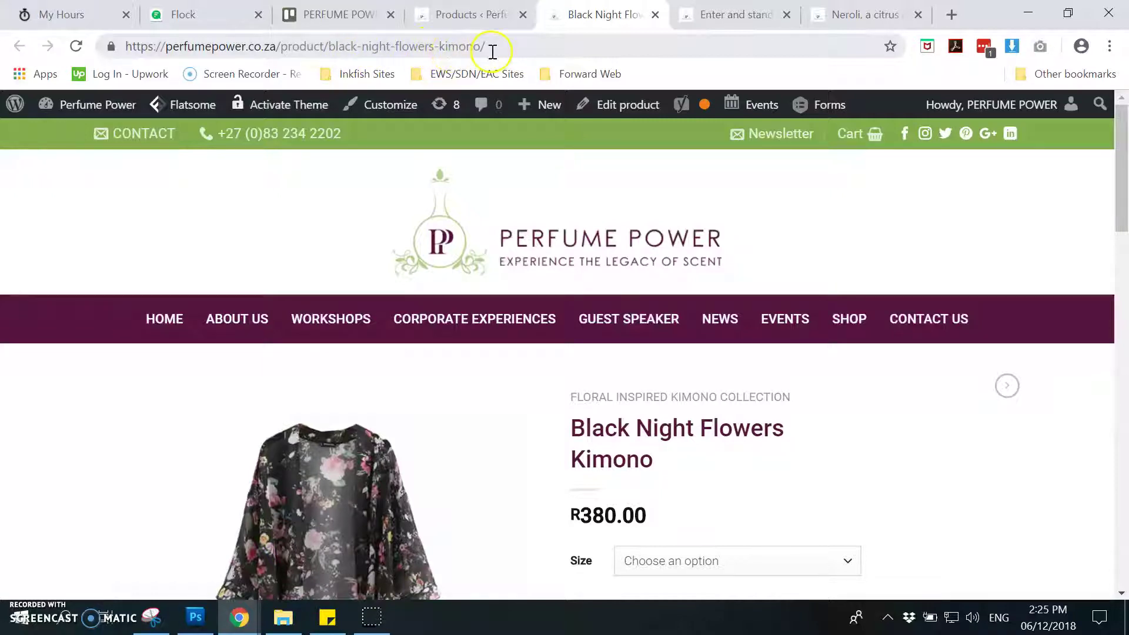
Compare the gift competition and Neroli post URLs with the Black Night Flowers Kimono product page
click(735, 15)
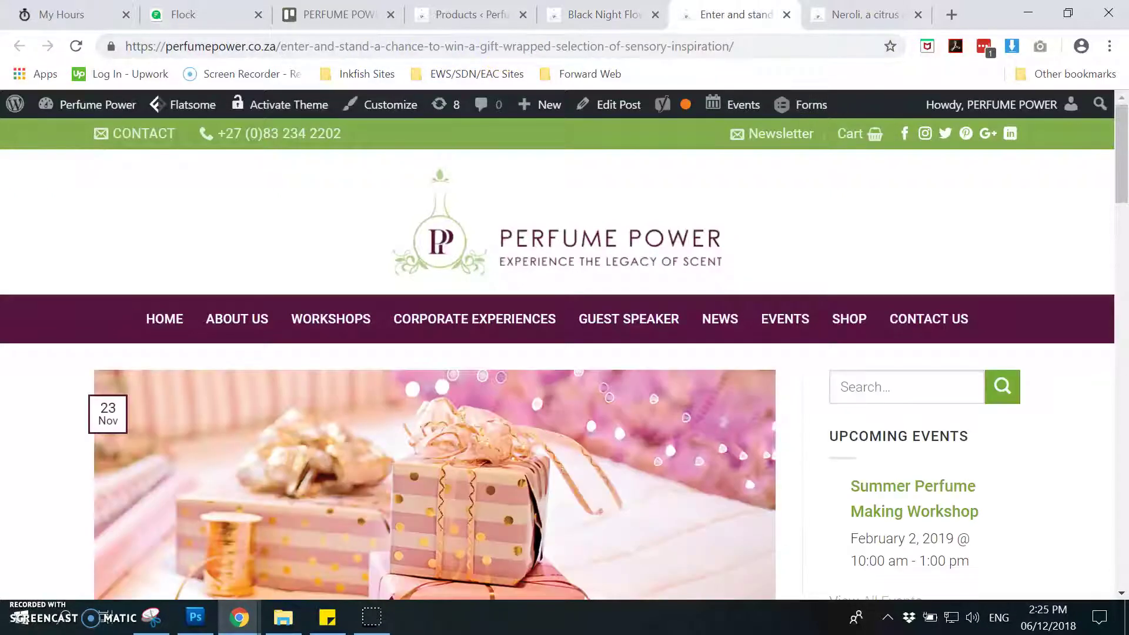
click(864, 15)
click(611, 14)
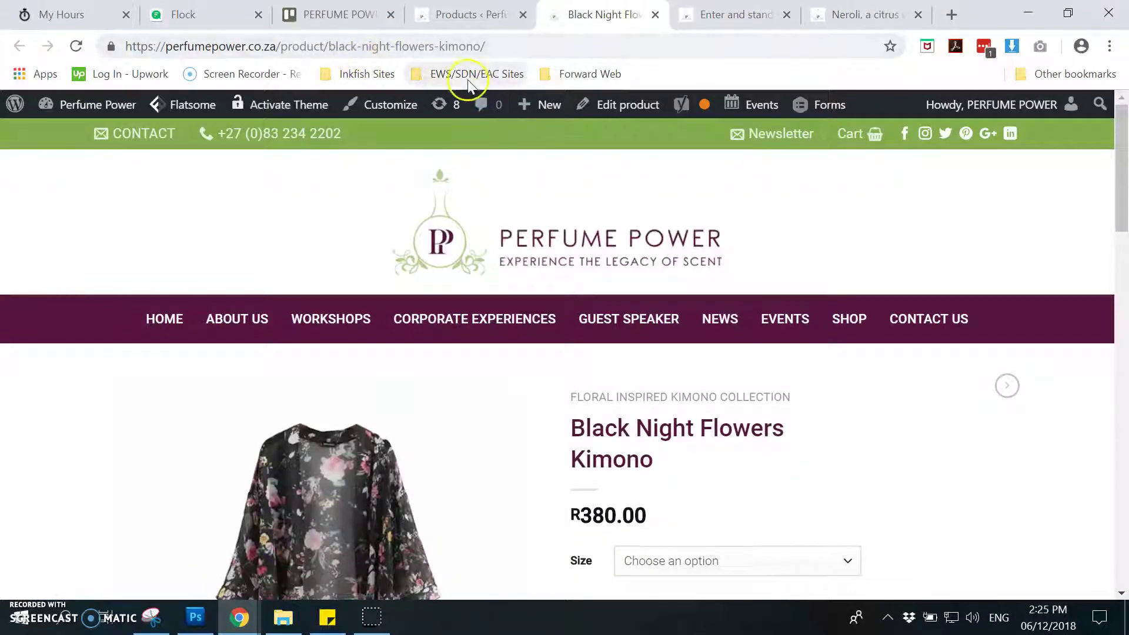
click(663, 286)
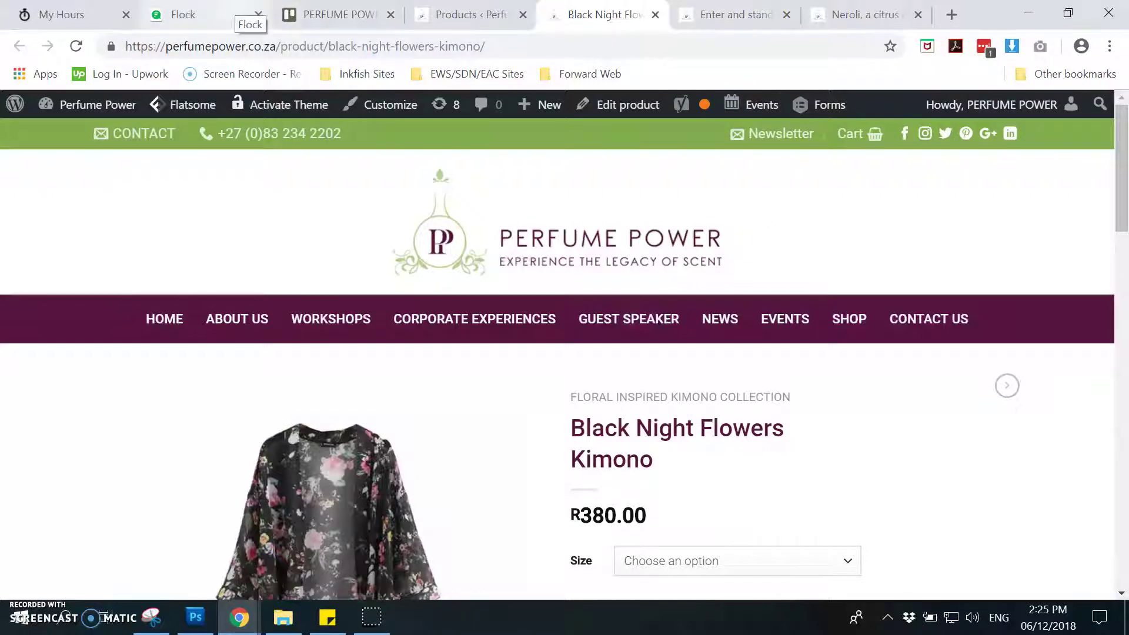
Append 'Blog posts URL doesn't include categories' to the Trello card description and save it
click(332, 14)
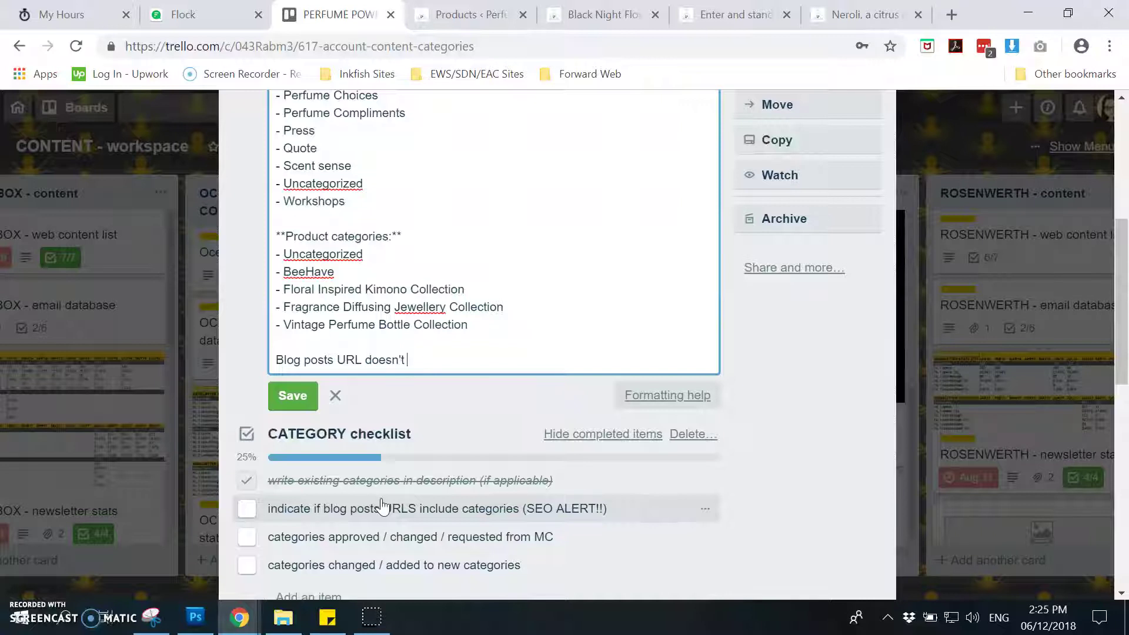
text(include categories)
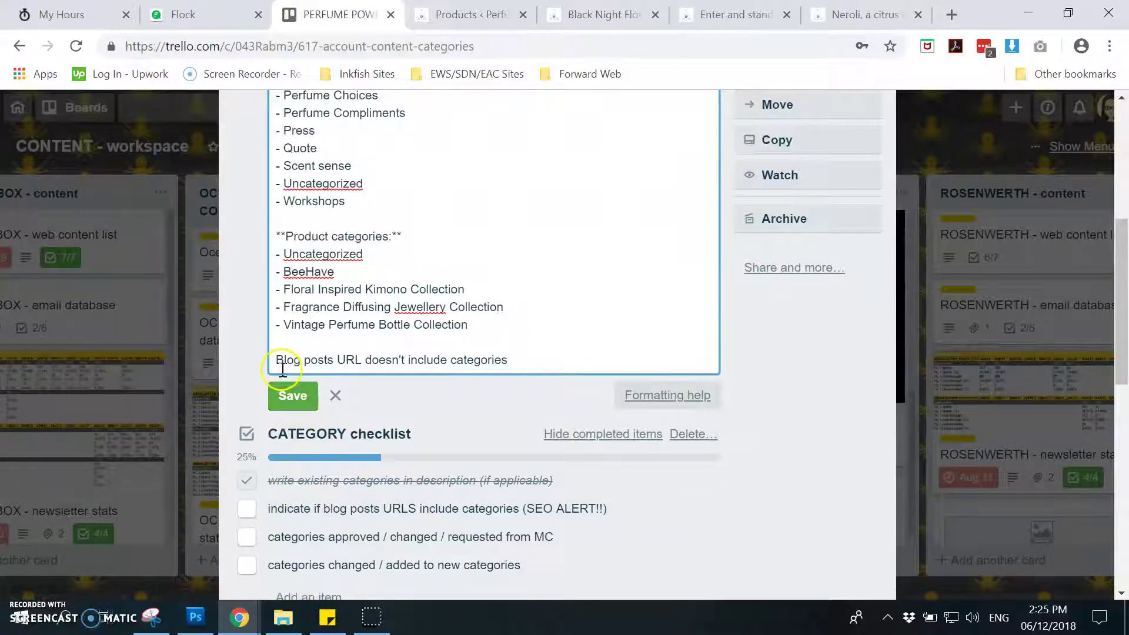
click(295, 395)
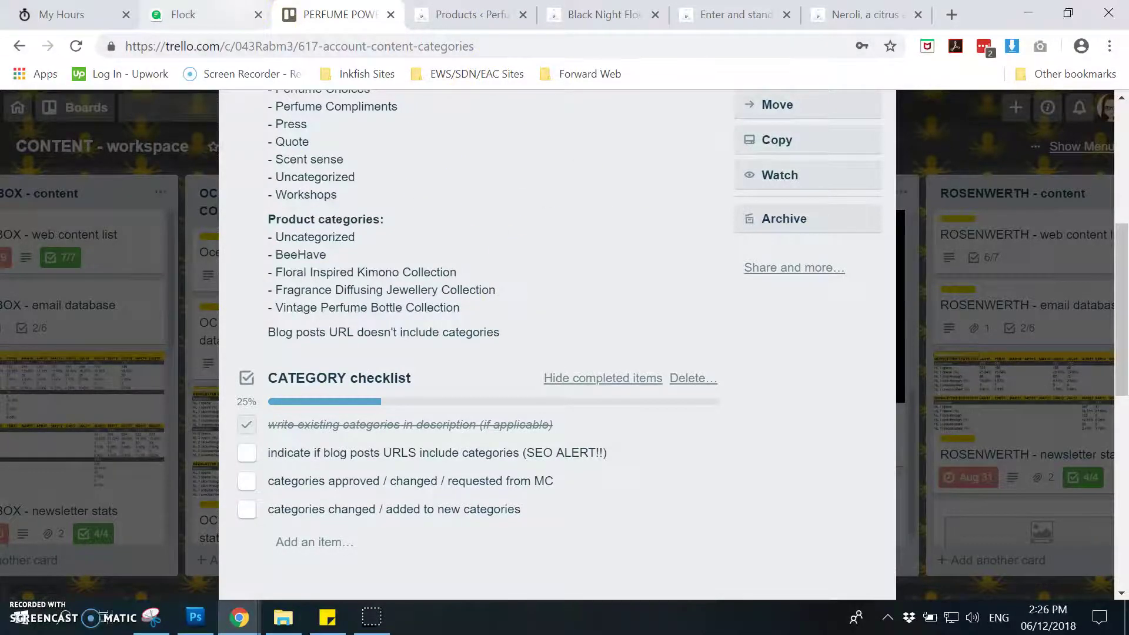
Tick 'indicate if blog posts URLS include categories (SEO ALERT!!)', bringing the CATEGORY checklist to 50%
click(188, 14)
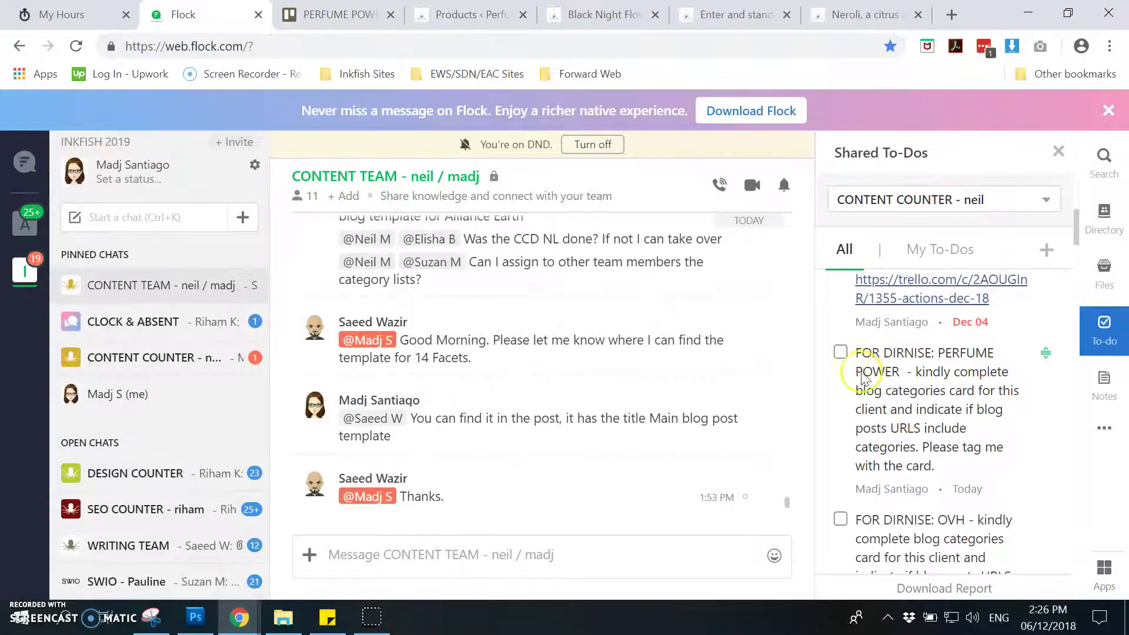
click(344, 14)
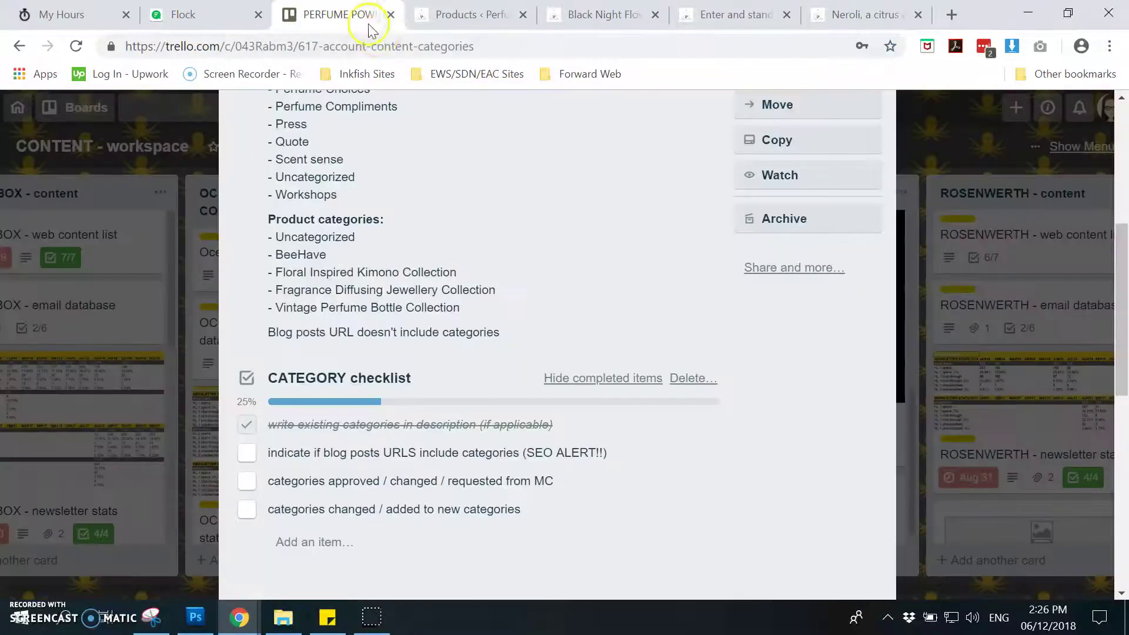
click(490, 46)
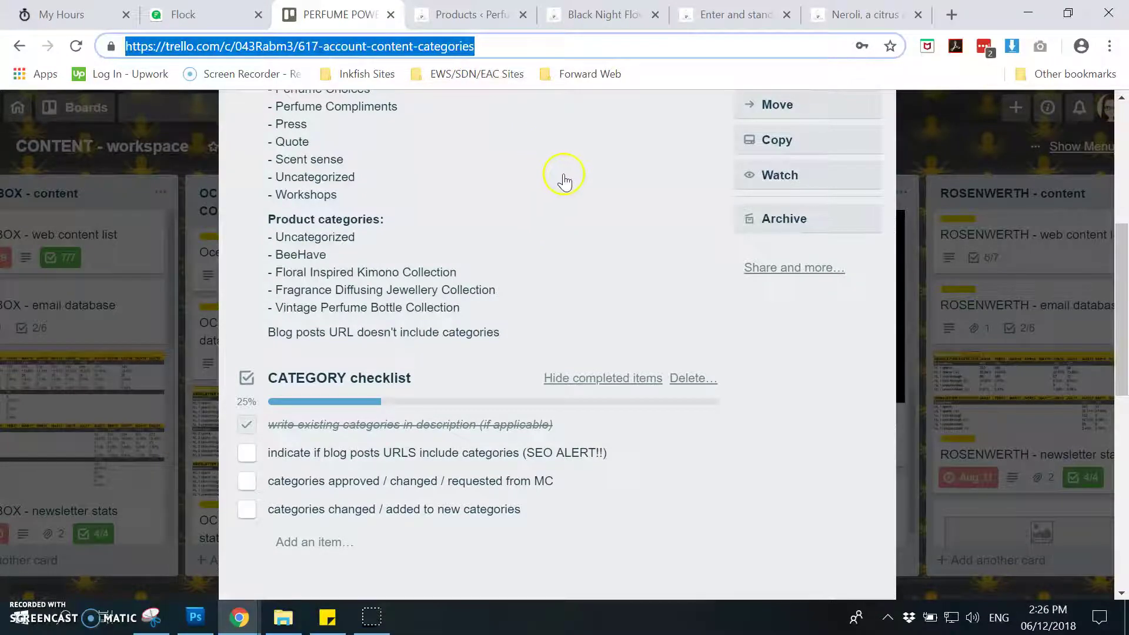
scroll(566, 183, up, 3)
scroll(642, 258, down, 3)
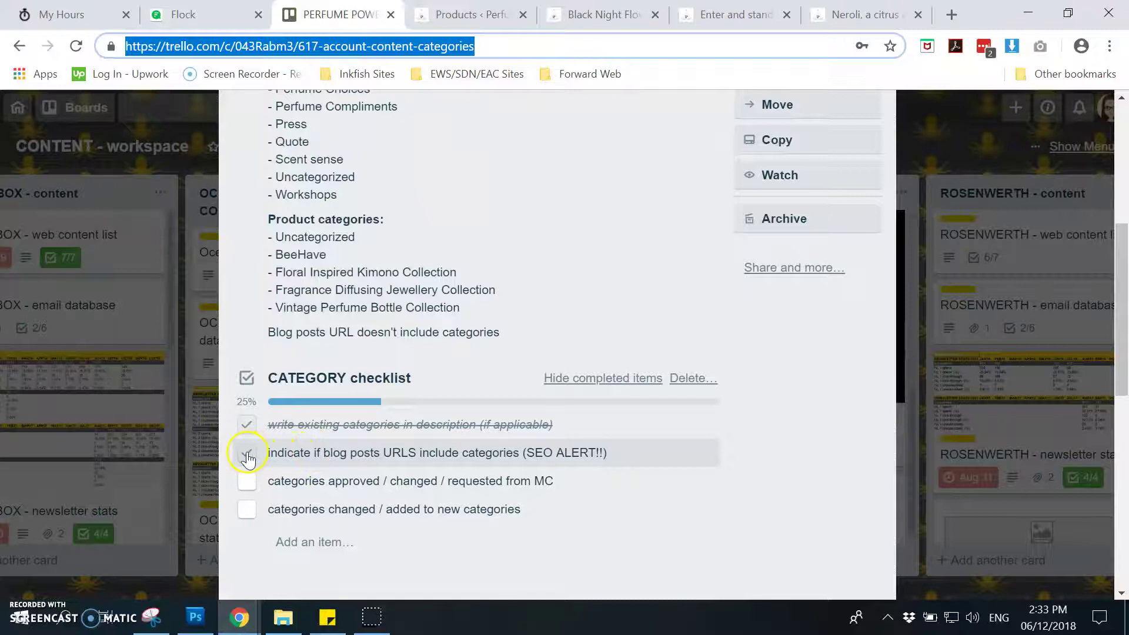
click(247, 453)
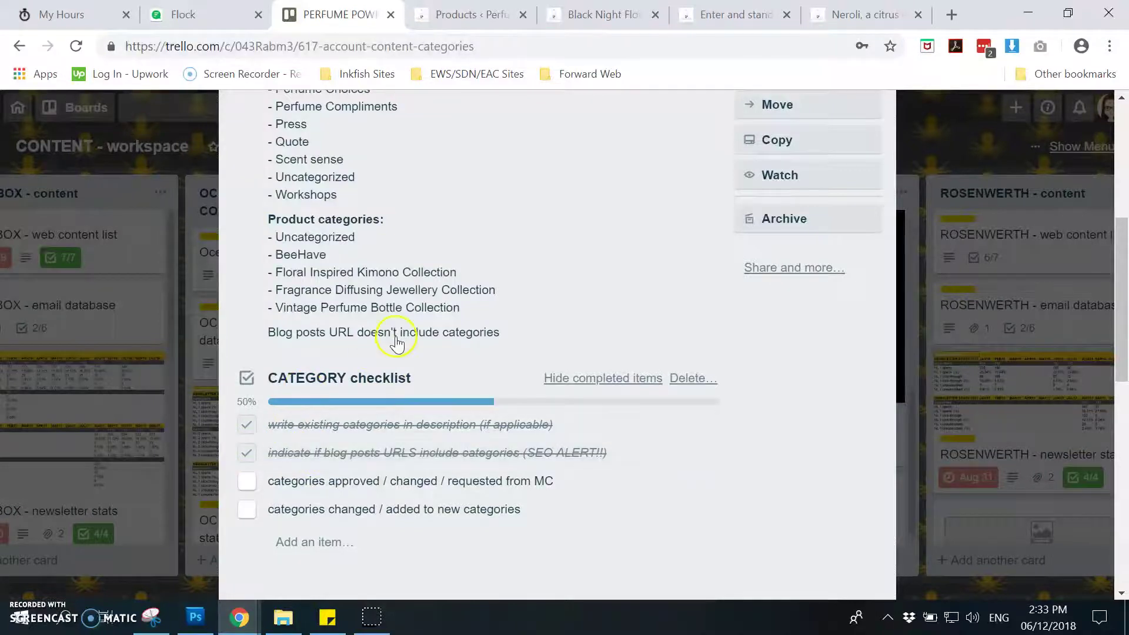